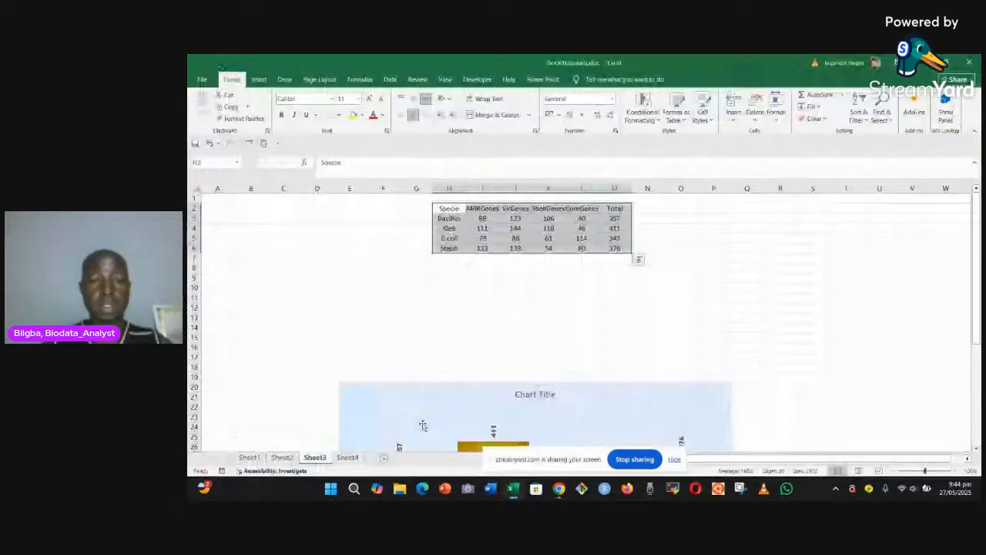
Step: Move the Sheet3 chart up over the data table and enlarge it to span about columns E to Q
drag(424, 425, 428, 227)
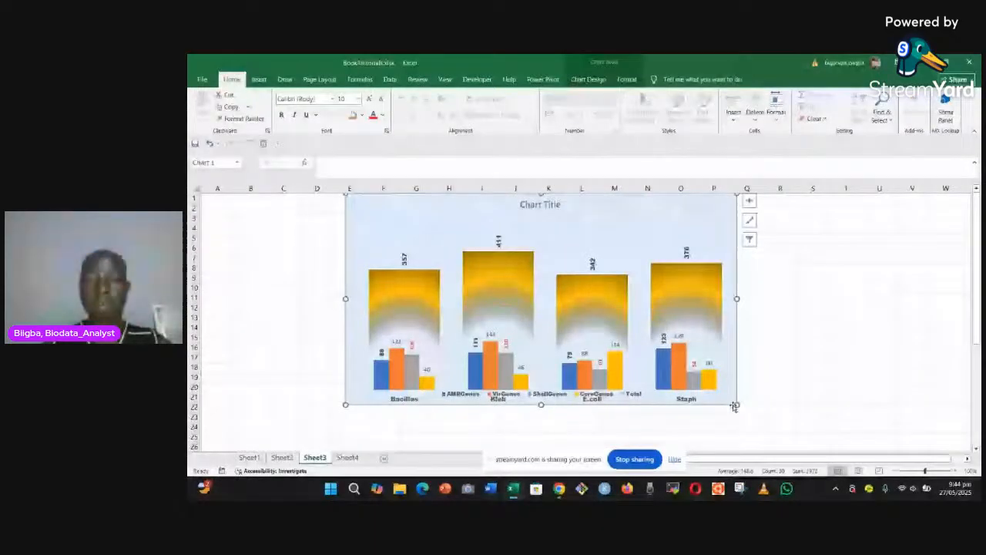
drag(734, 406, 756, 445)
click(676, 463)
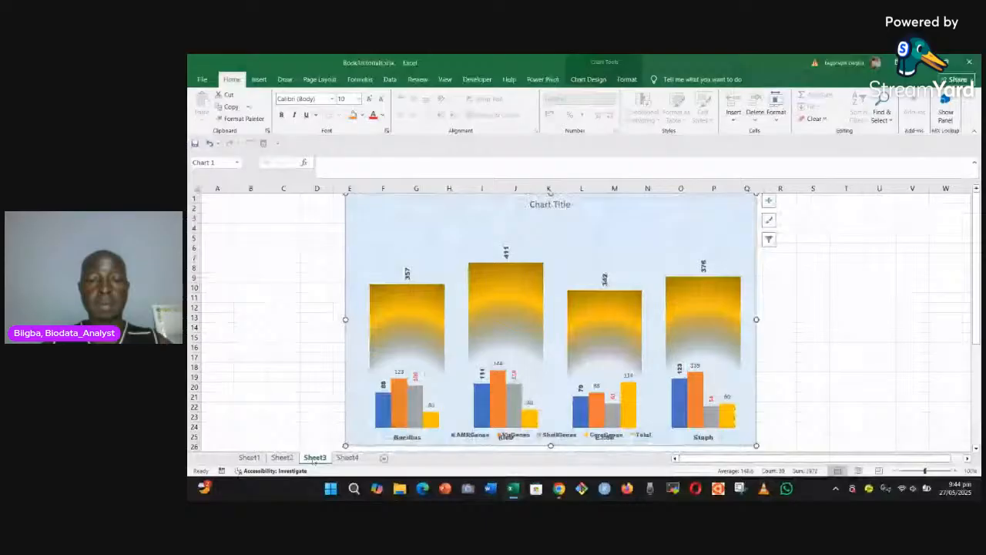
Step: Open Sheet2 and shift its column chart slightly to the right
click(281, 457)
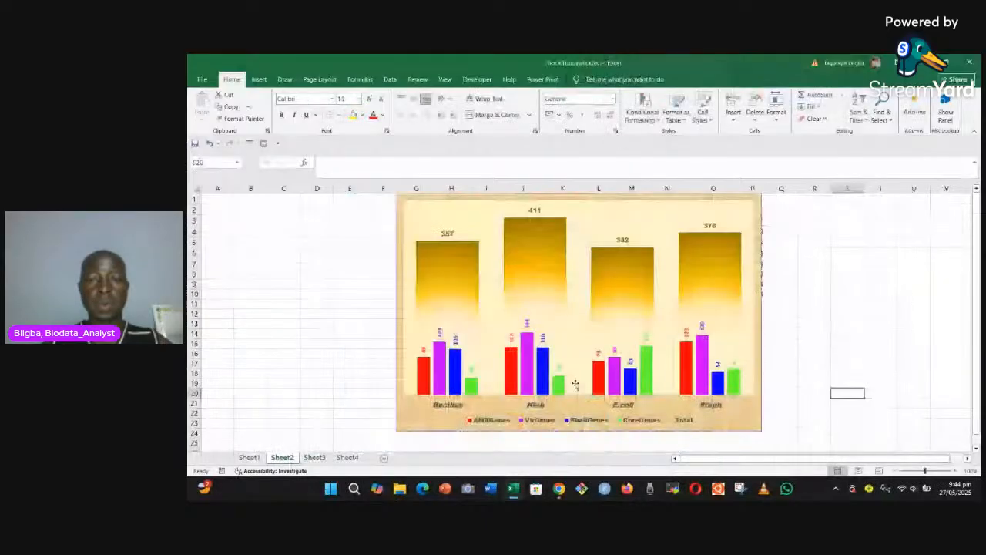
drag(561, 433, 555, 431)
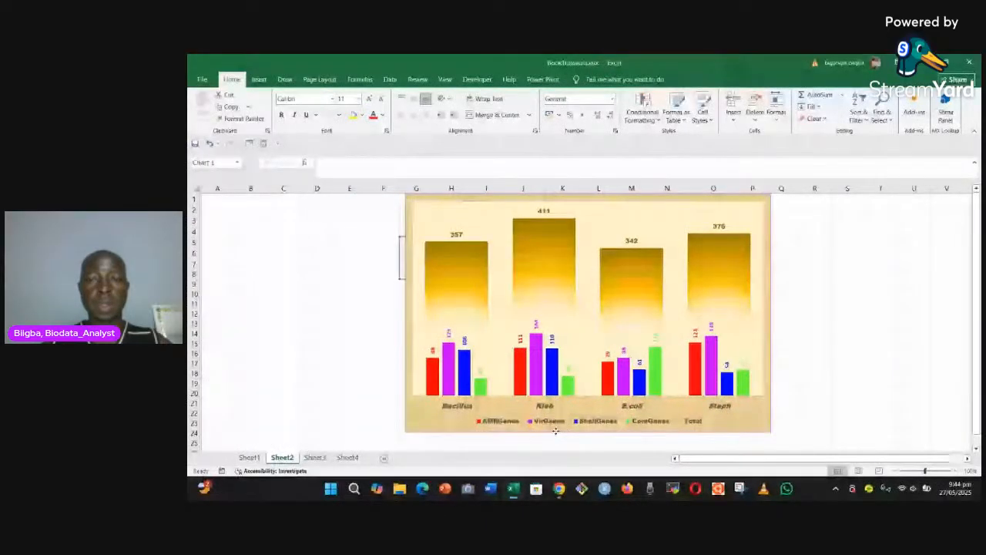
click(555, 431)
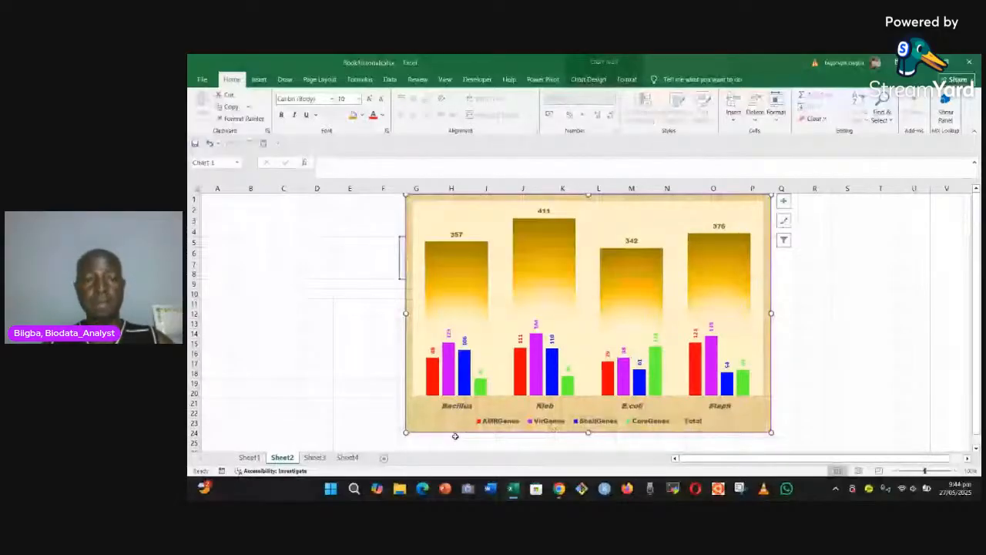
Step: Open Sheet4 and examine the species names in G3:G8 and the gene category headers in H2:L2
click(348, 458)
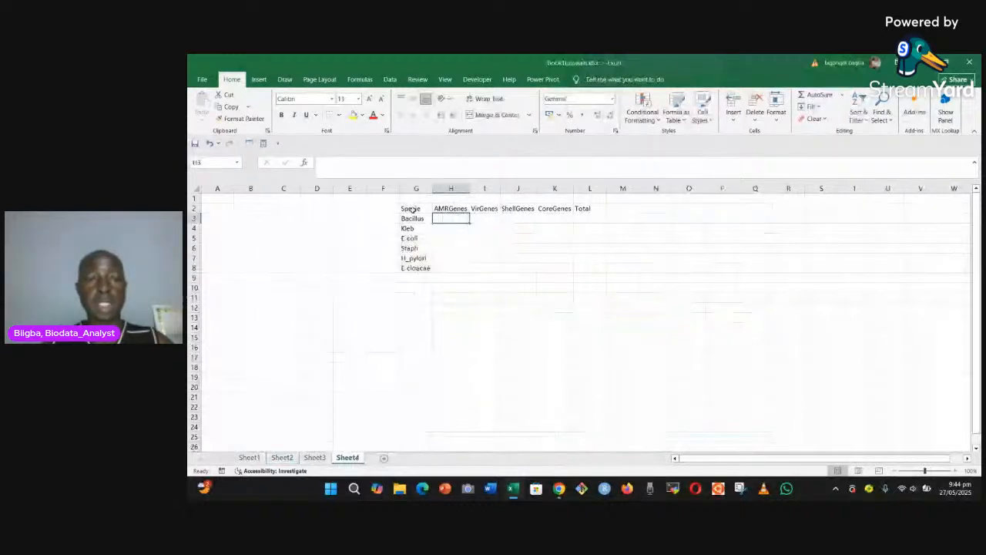
drag(413, 219, 417, 269)
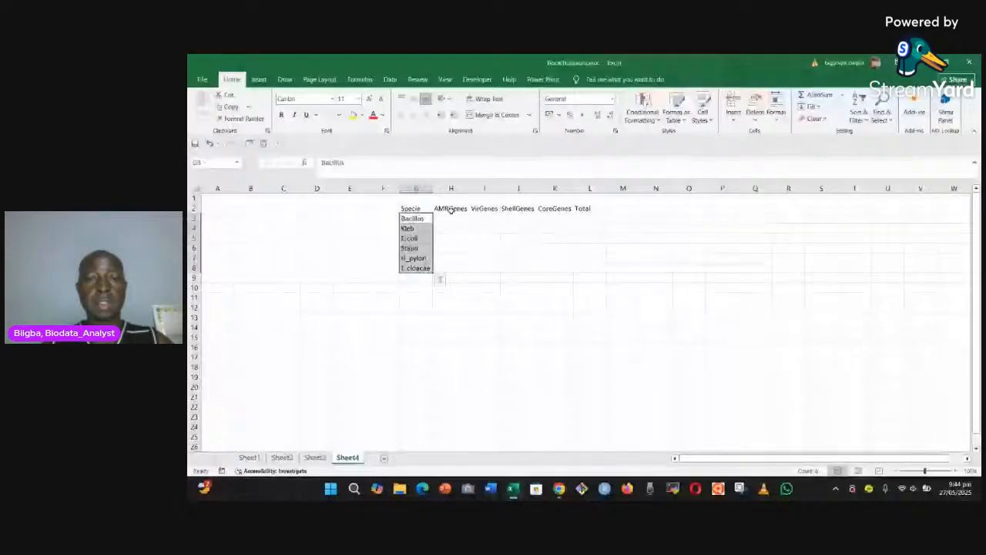
drag(451, 210, 585, 209)
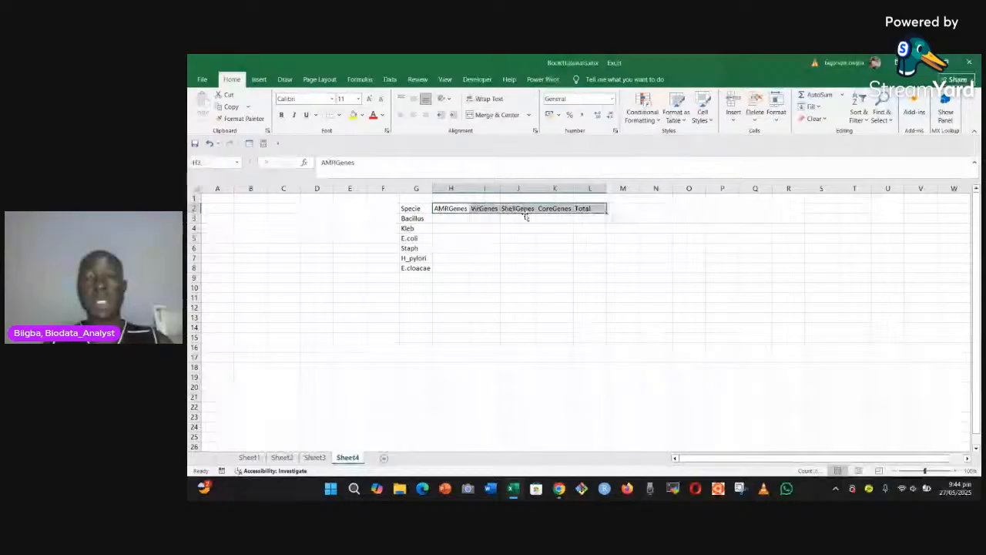
click(598, 218)
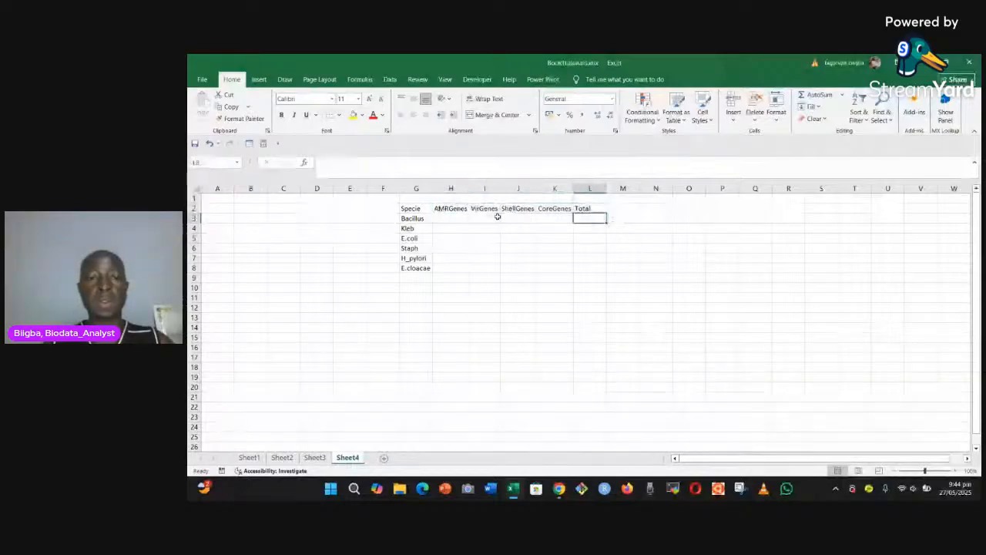
Step: Enter the formula =RANDBETWEEN(40,150) in cell H3 for the AMRGenes of Bacillus
click(454, 221)
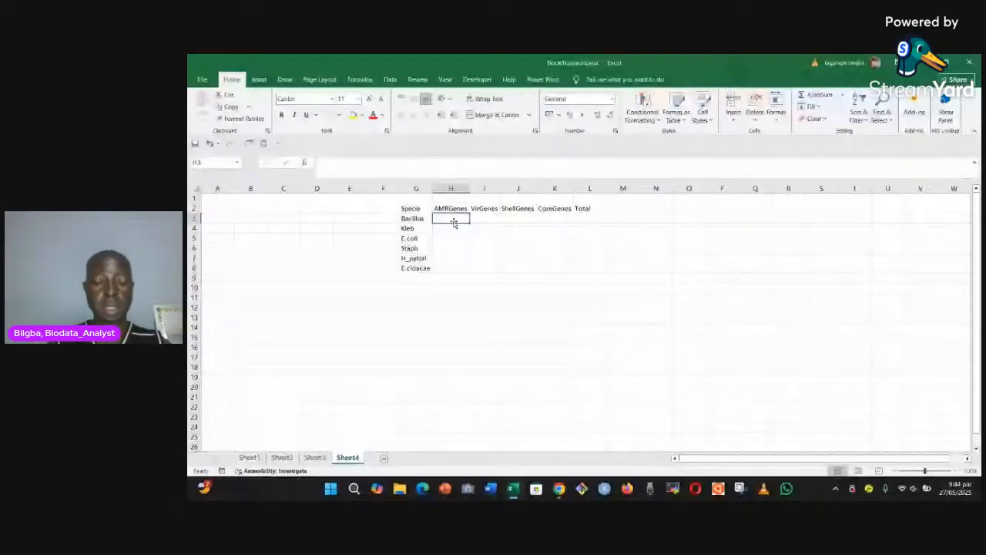
text(=)
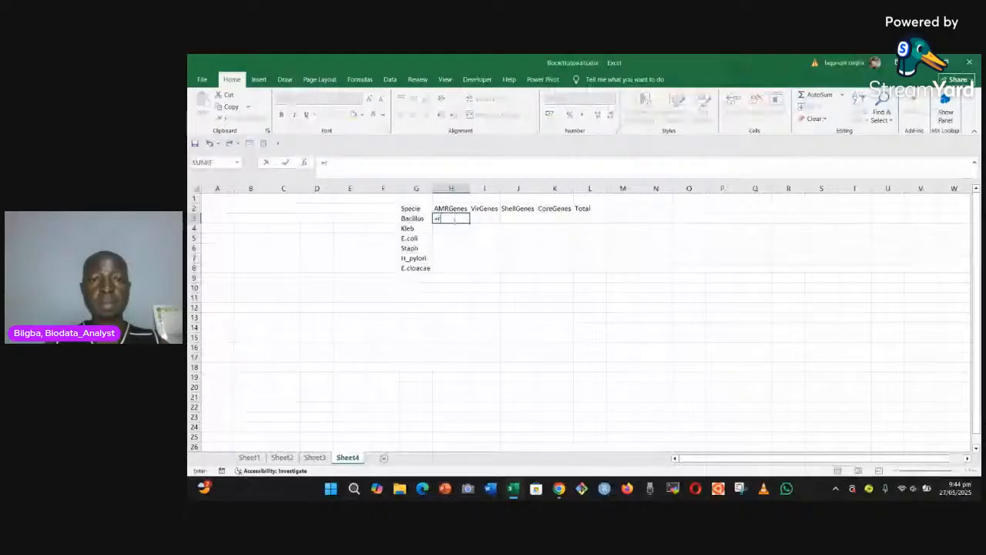
text(rand)
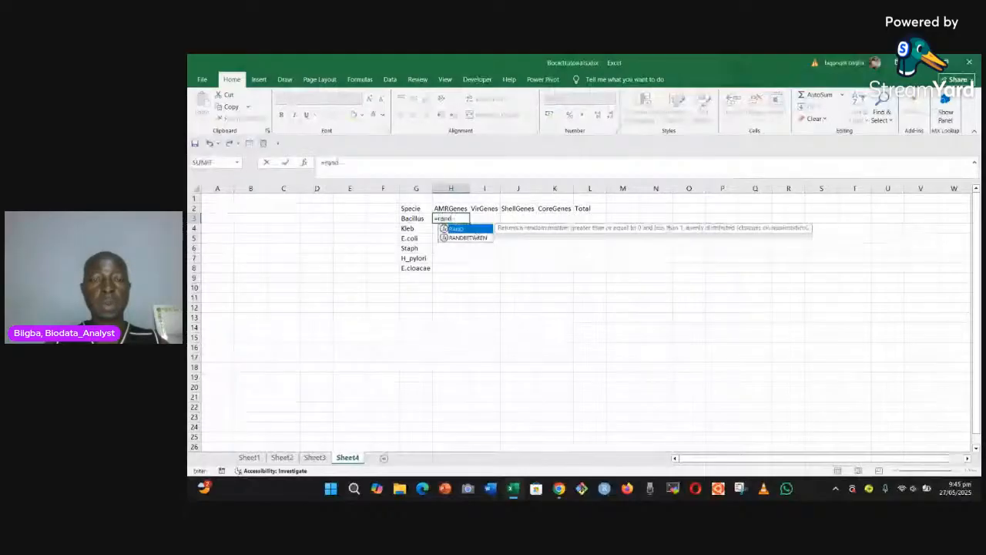
double_click(473, 235)
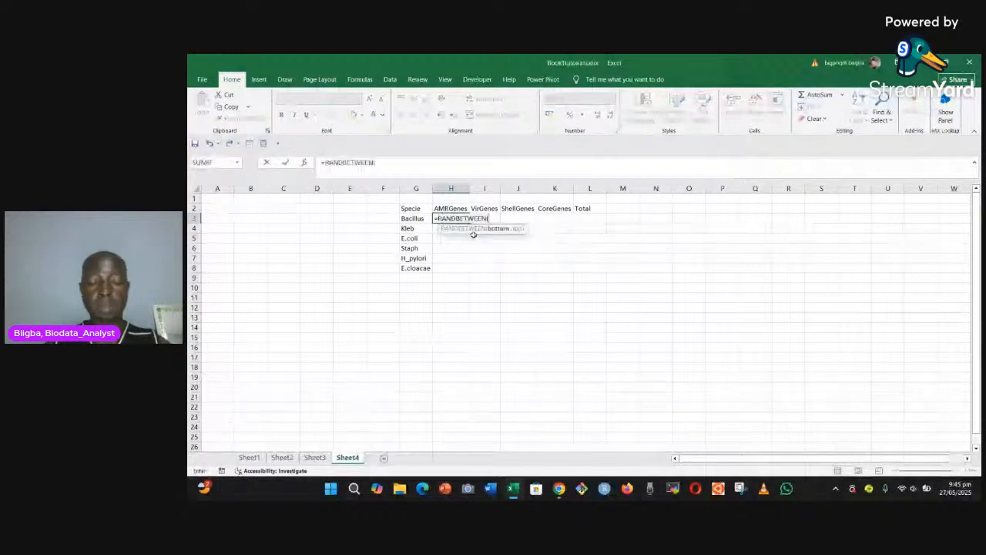
text(1,)
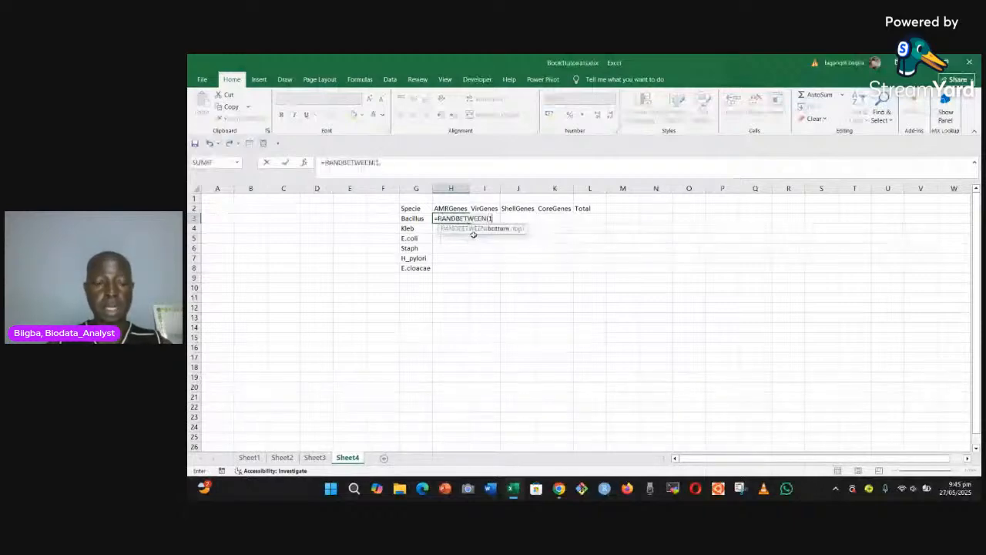
text(00,)
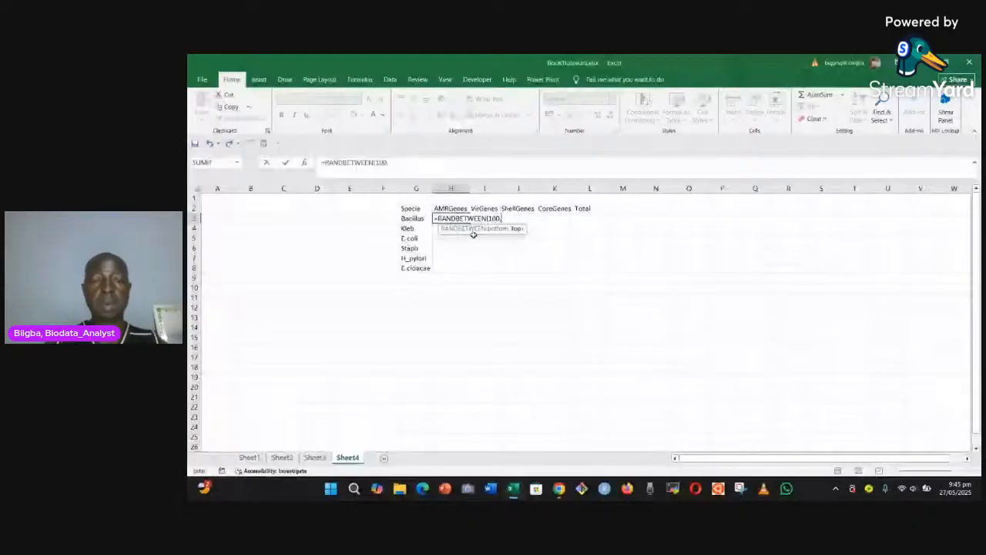
key(Escape)
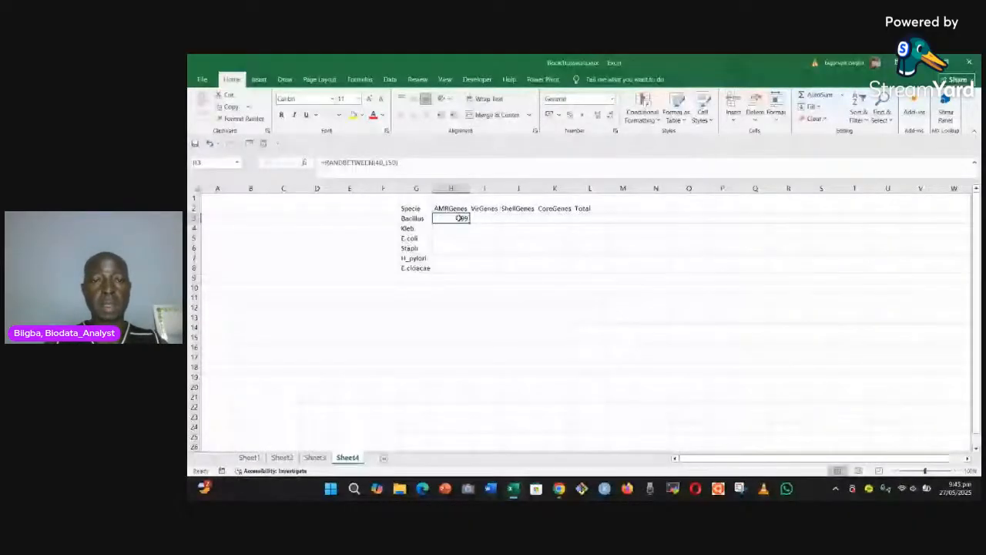
Step: Fill the random-number formula across H3:K8 and replace the formulas with their fixed values
drag(469, 223, 559, 271)
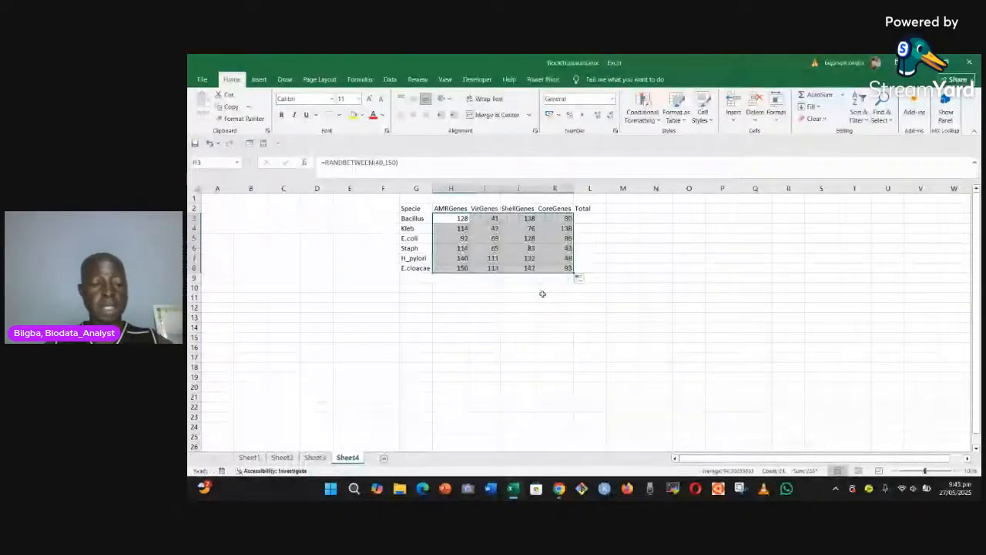
key(ctrl+c)
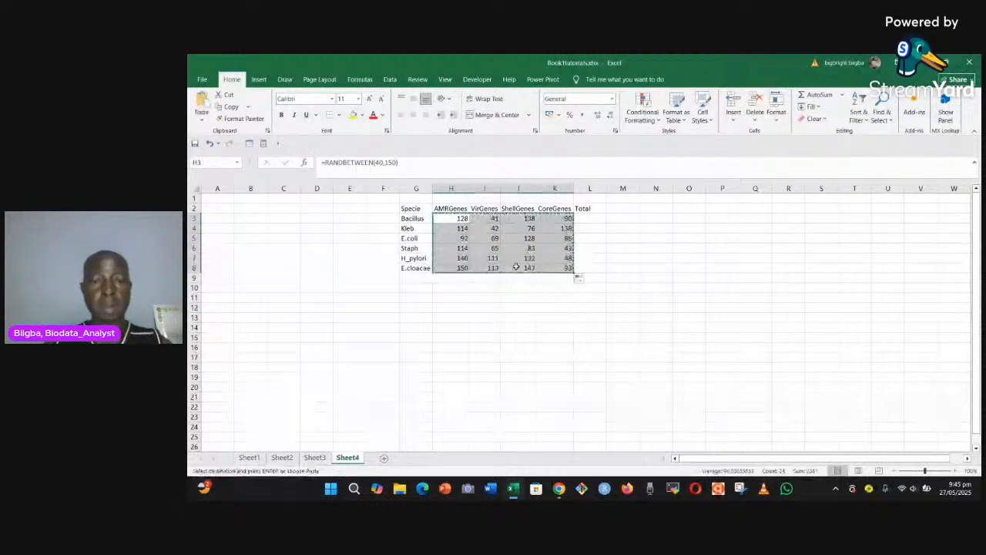
right_click(447, 230)
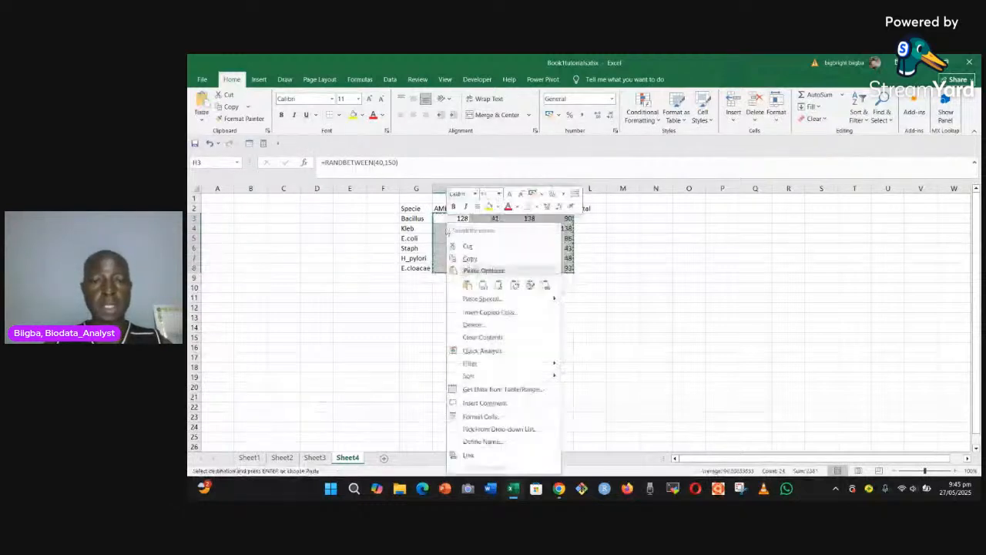
click(483, 286)
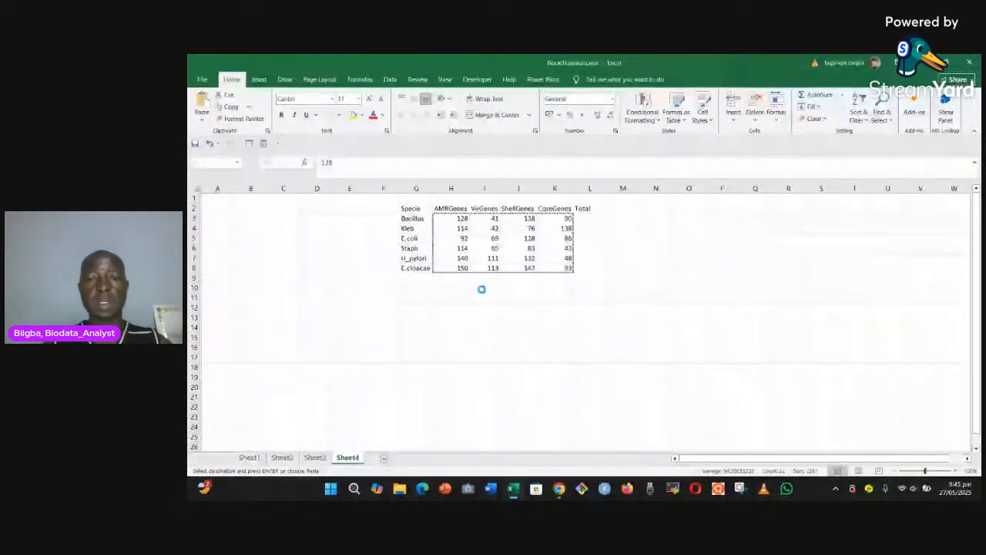
click(589, 220)
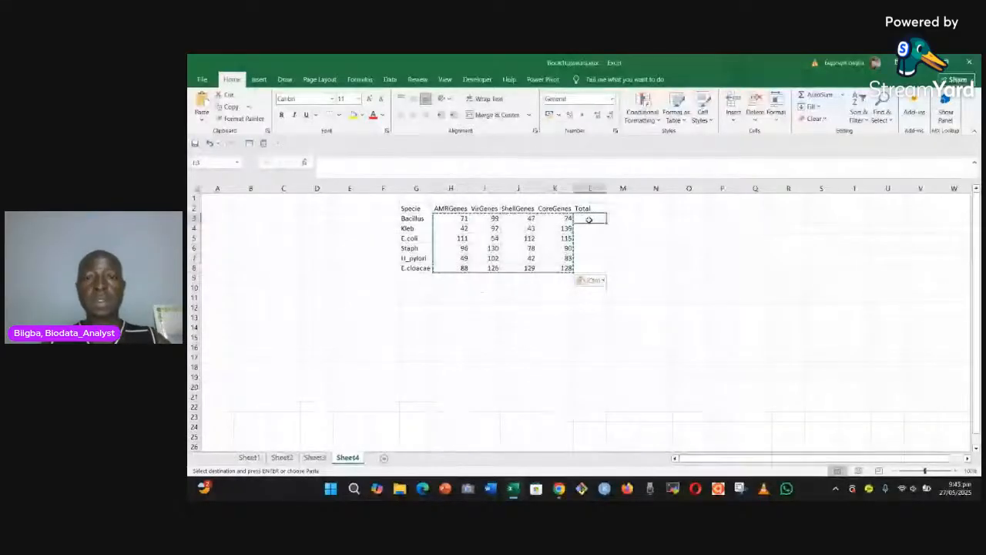
text(=)
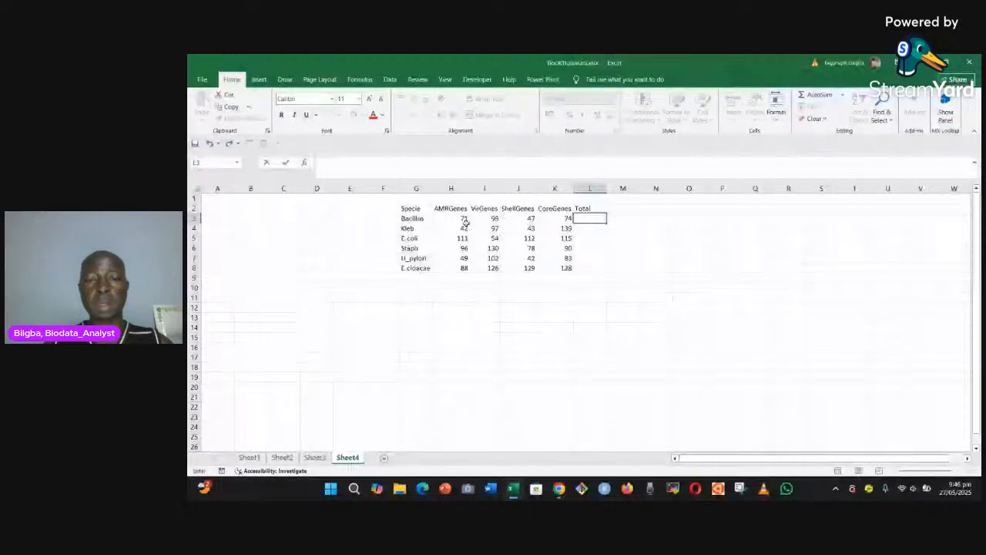
double_click(581, 218)
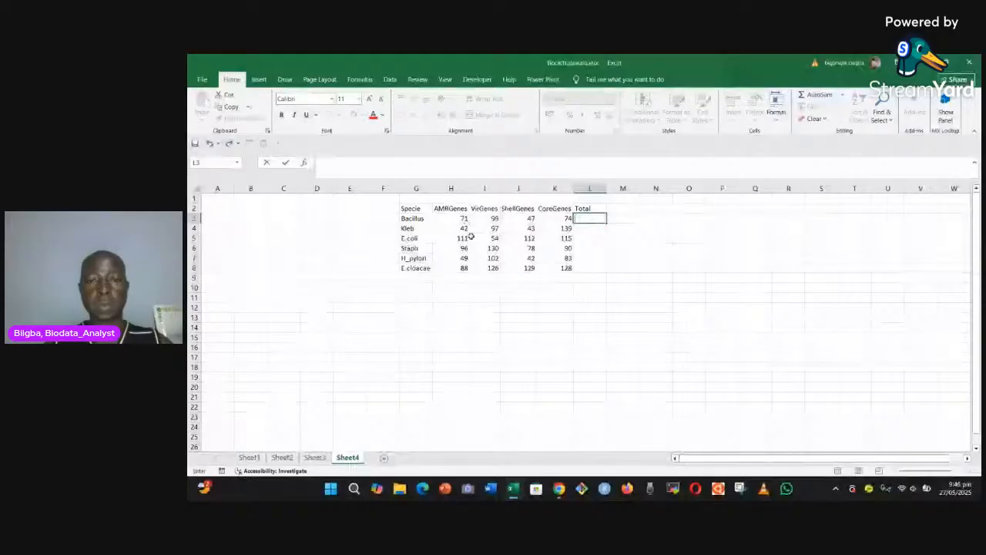
Step: Sum the four gene columns of every species into the Total column, L3:L8, with AutoSum
drag(452, 218, 593, 266)
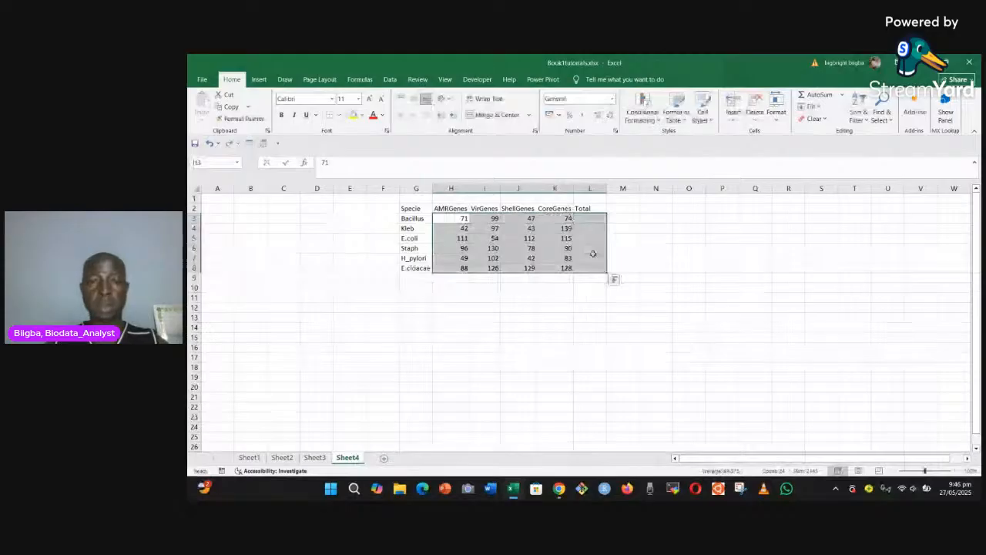
key(alt+equal)
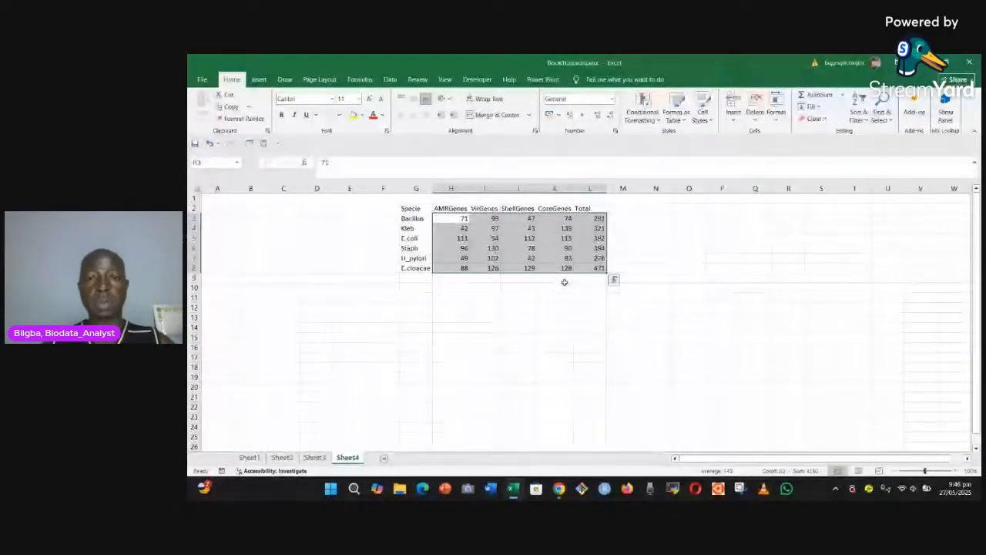
click(582, 278)
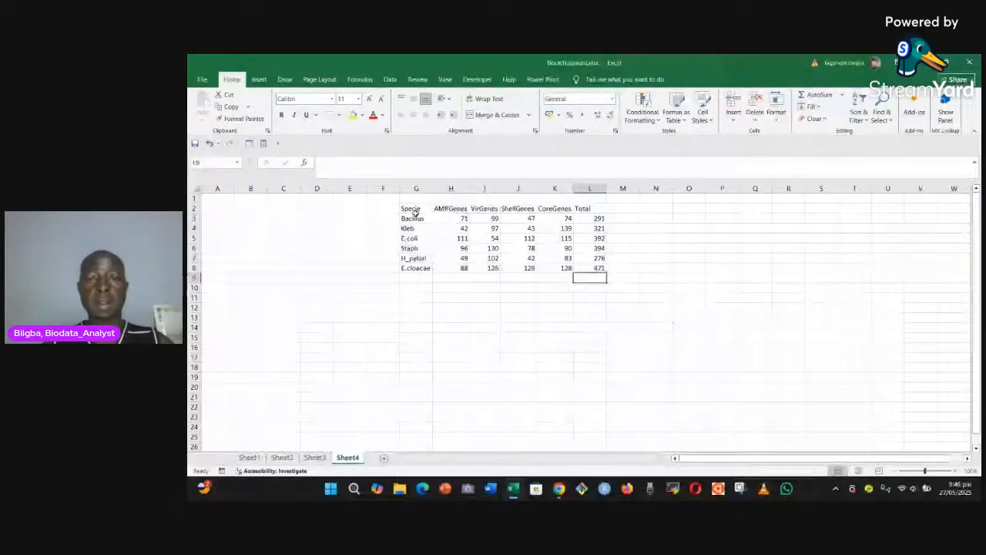
Step: Insert a 2-D clustered column chart from the whole table G2:L8
drag(414, 213, 594, 268)
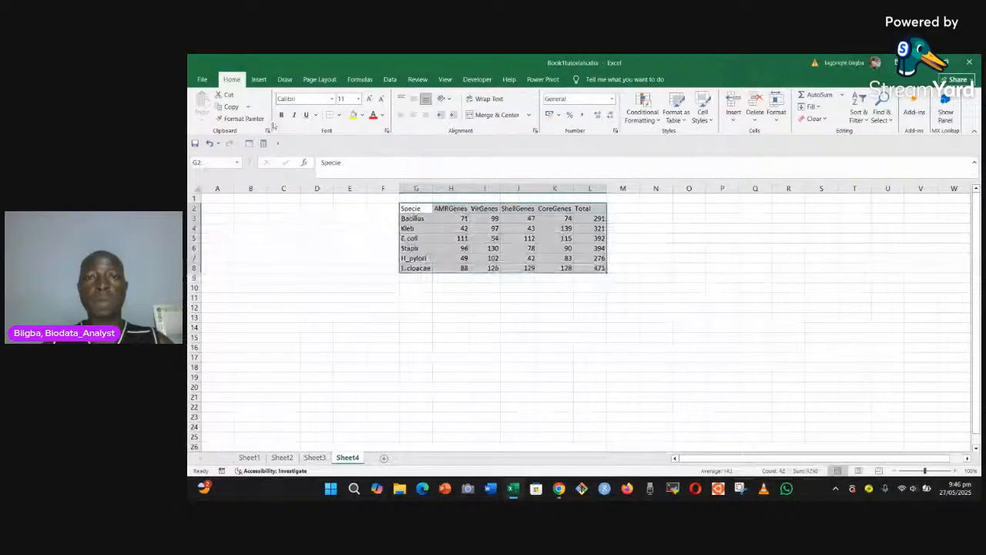
click(259, 79)
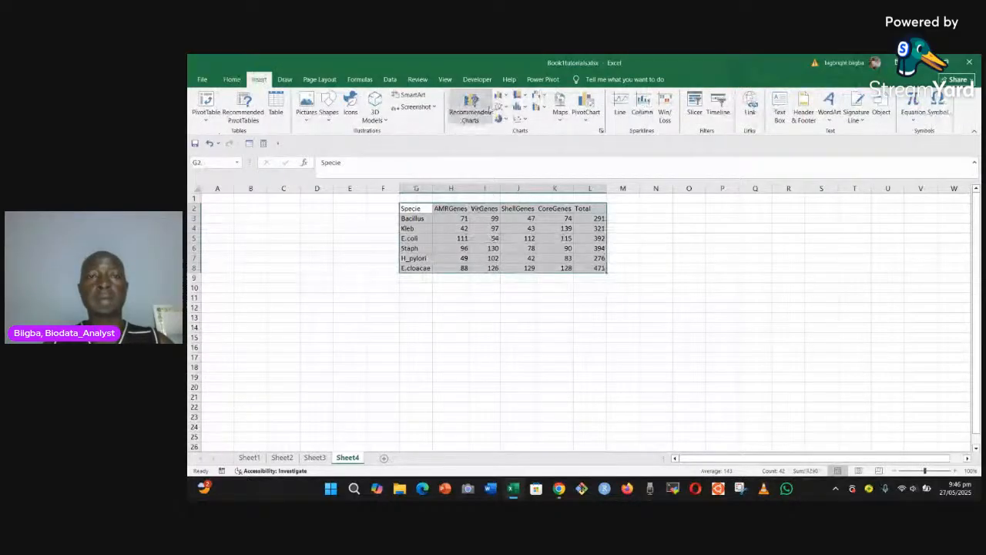
click(486, 108)
click(502, 96)
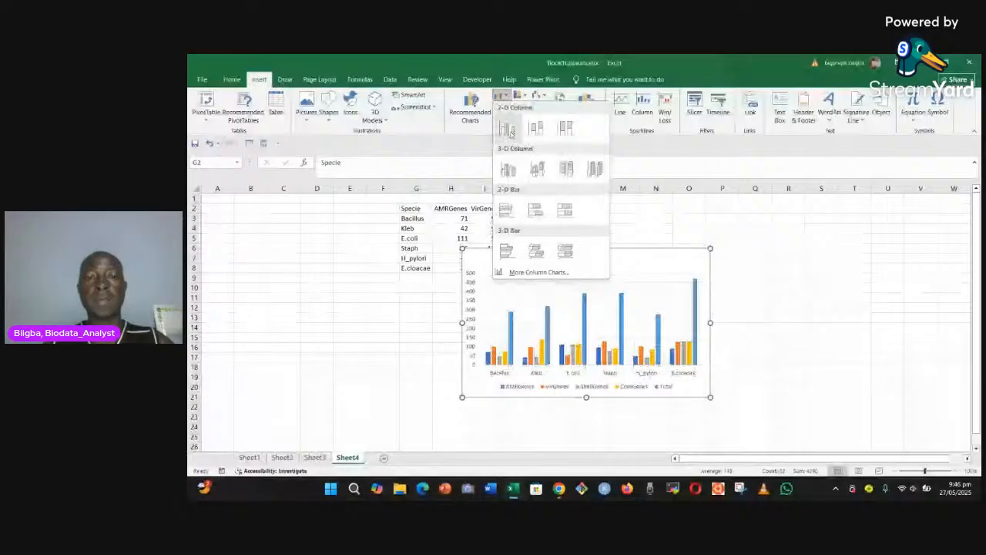
click(510, 131)
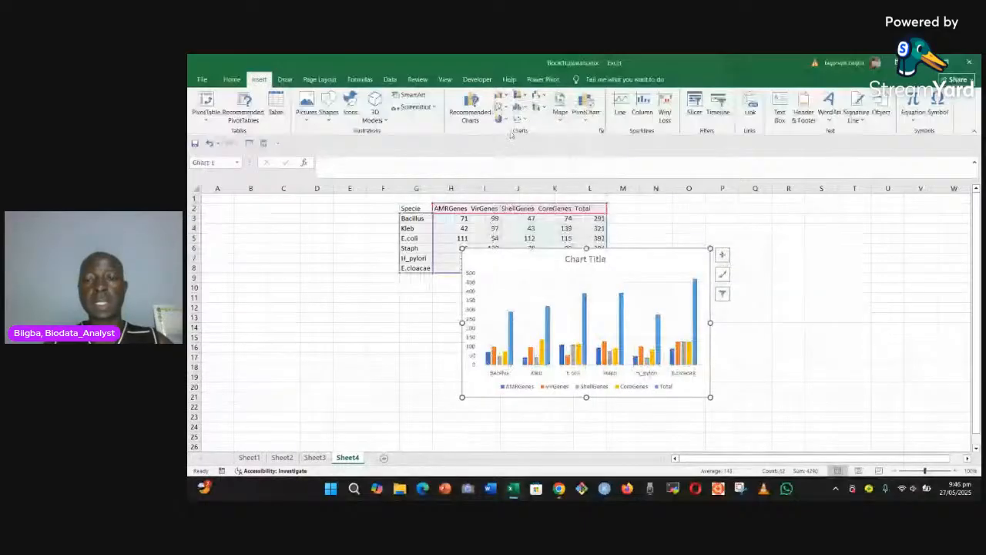
Step: Move the new chart up over the table and enlarge it to span about columns F to O, rows 1 to 22
drag(713, 284, 652, 247)
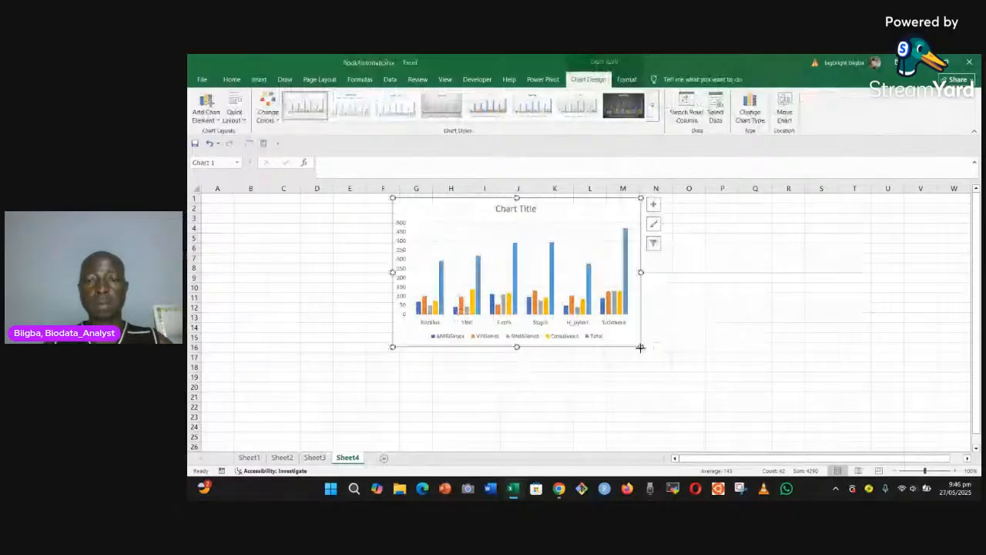
drag(640, 348, 697, 406)
drag(393, 406, 353, 406)
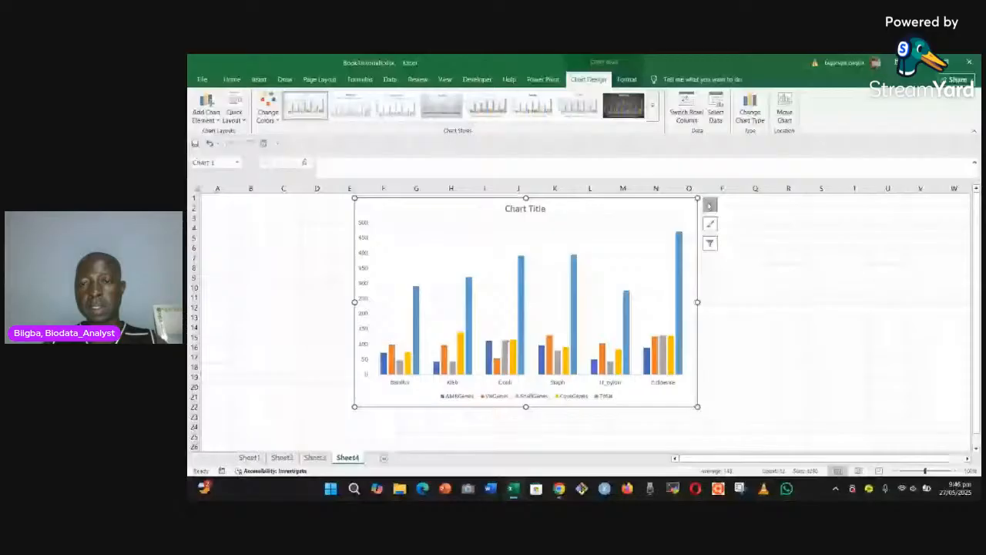
Step: Delete the chart's vertical value axis and deselect the chart
click(710, 205)
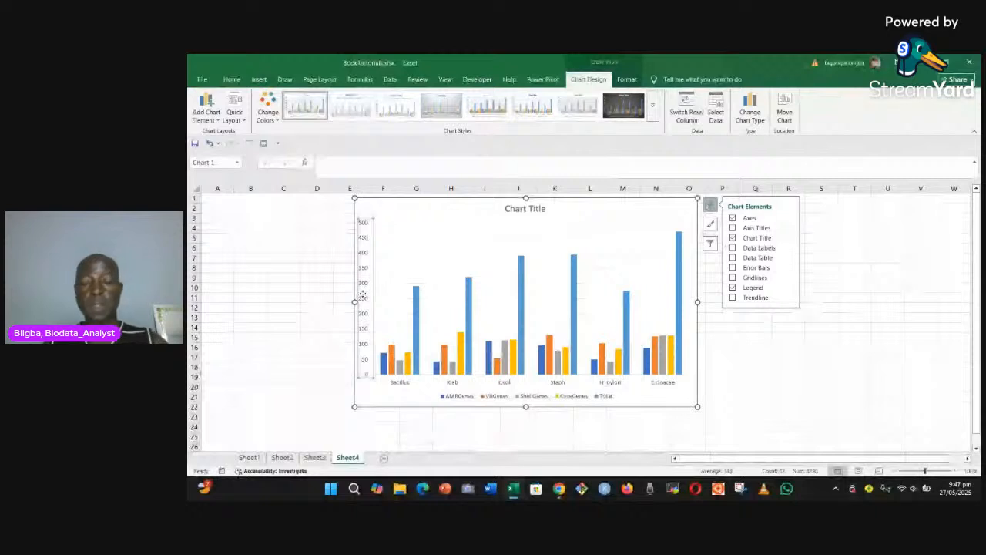
key(Delete)
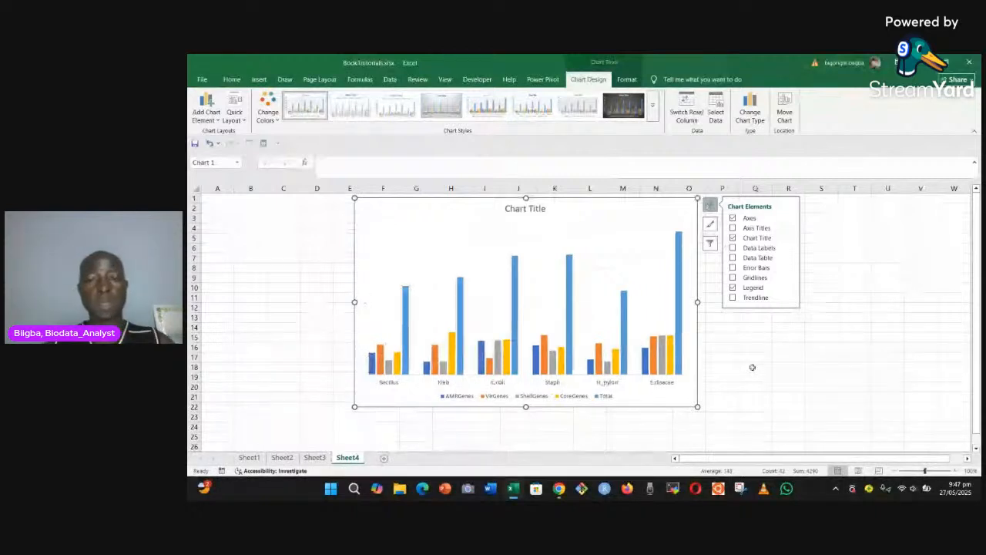
click(754, 357)
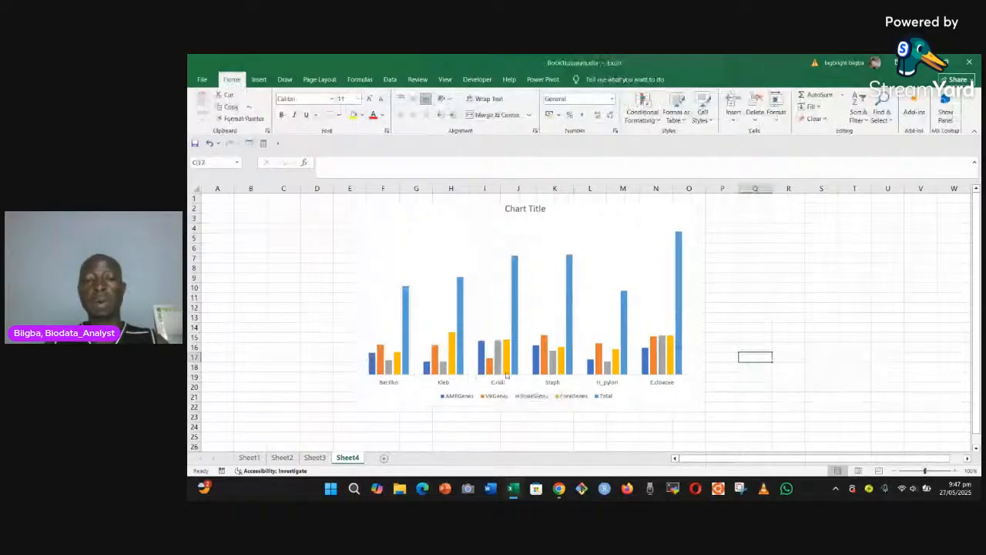
Step: Change the chart to a custom combo chart with the CoreGenes and Total series set to Clustered Column
click(648, 395)
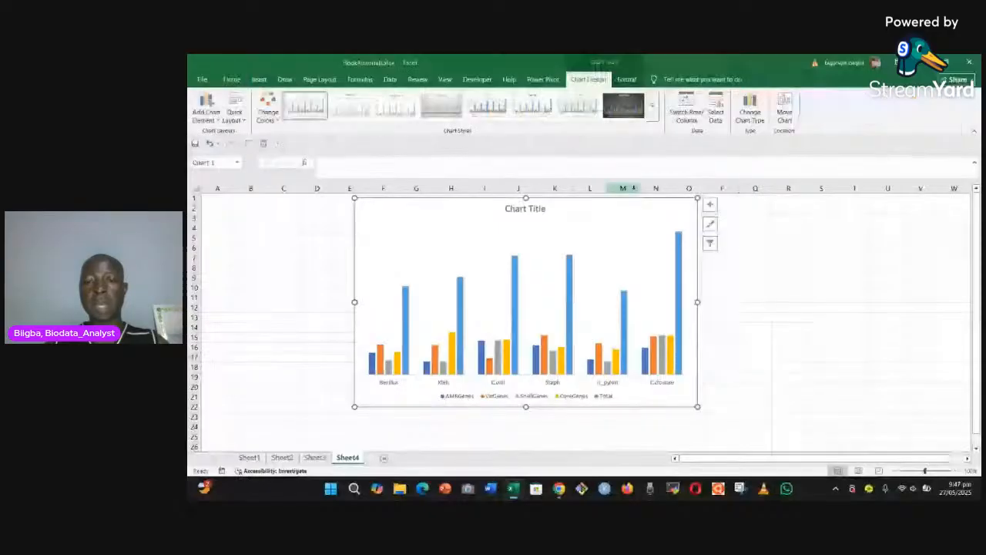
click(748, 114)
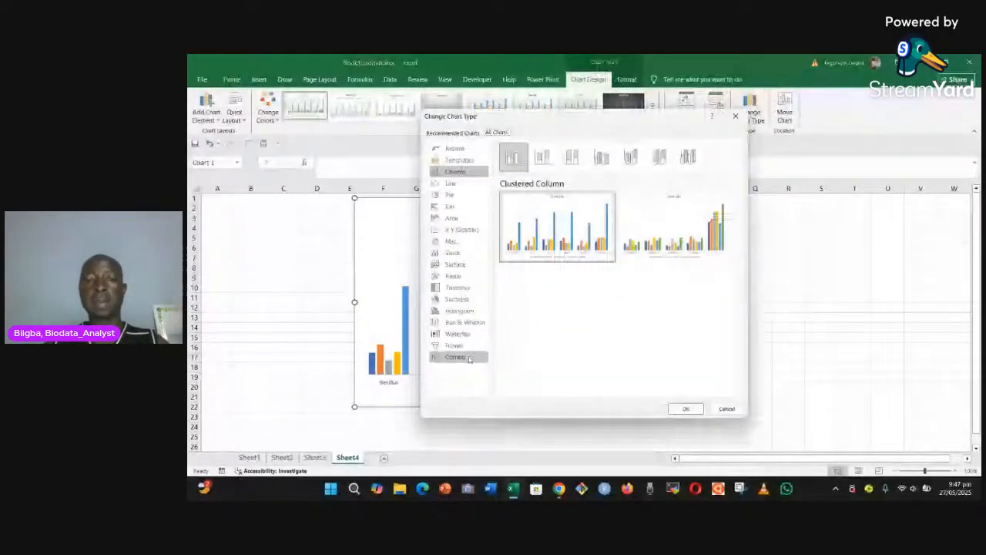
click(470, 359)
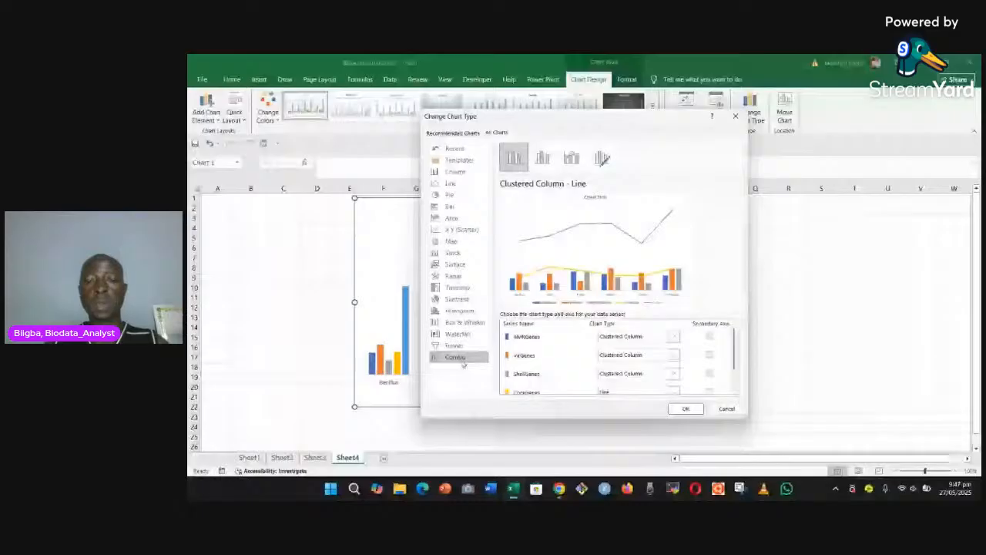
scroll(607, 372, down, 1)
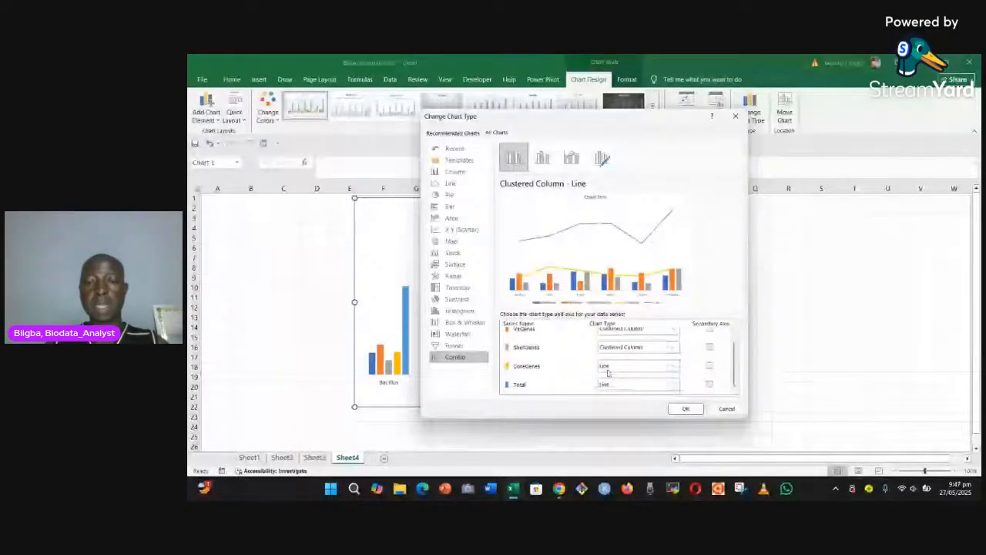
scroll(609, 370, up, 1)
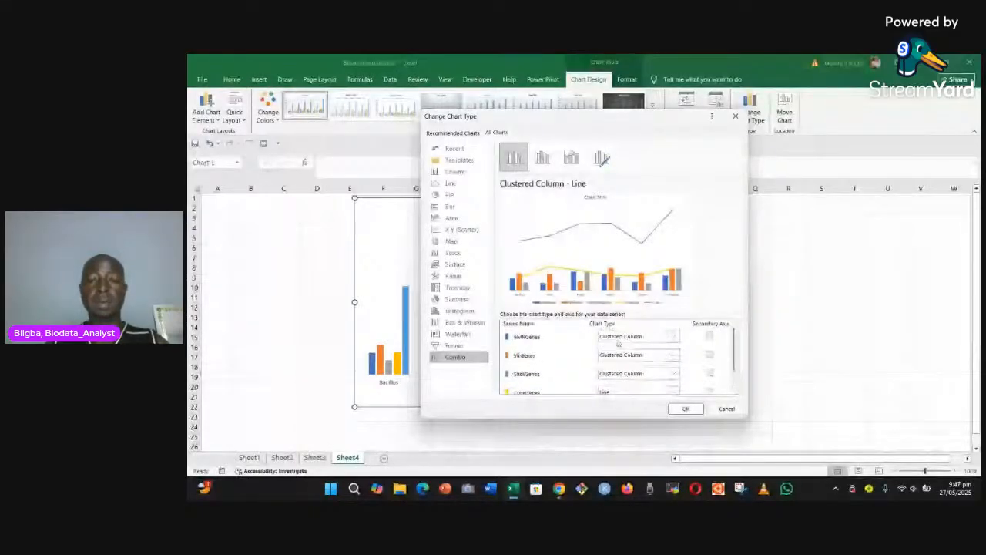
scroll(641, 353, down, 1)
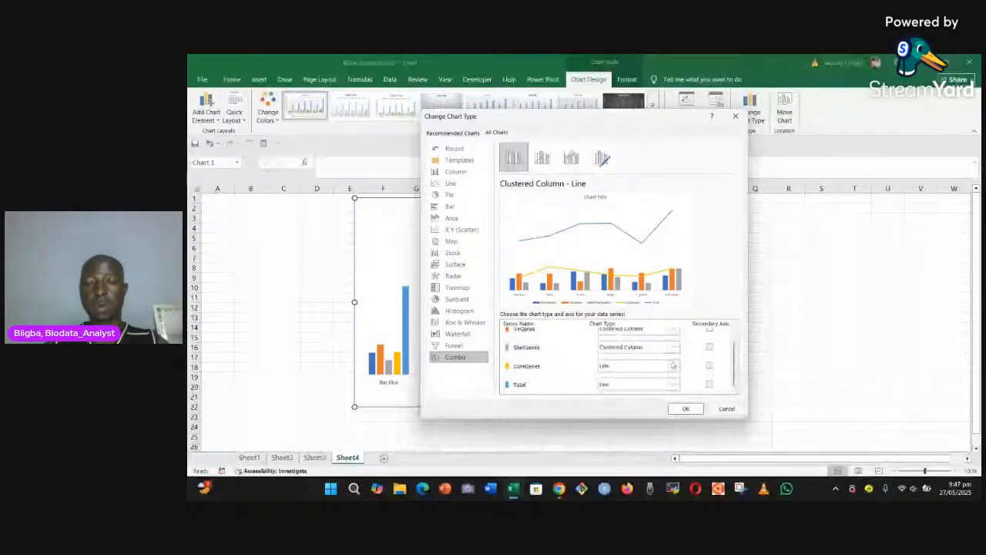
click(673, 365)
click(612, 195)
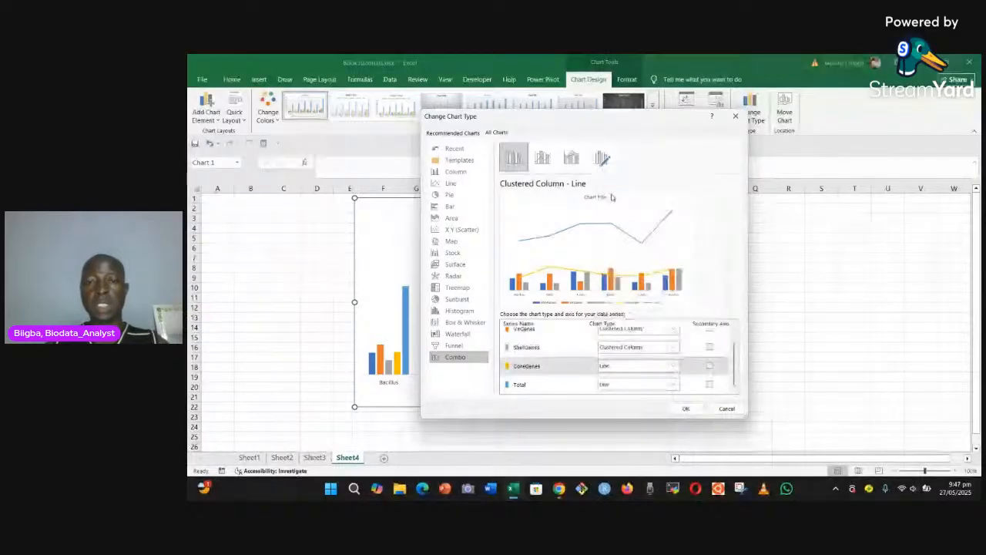
click(672, 367)
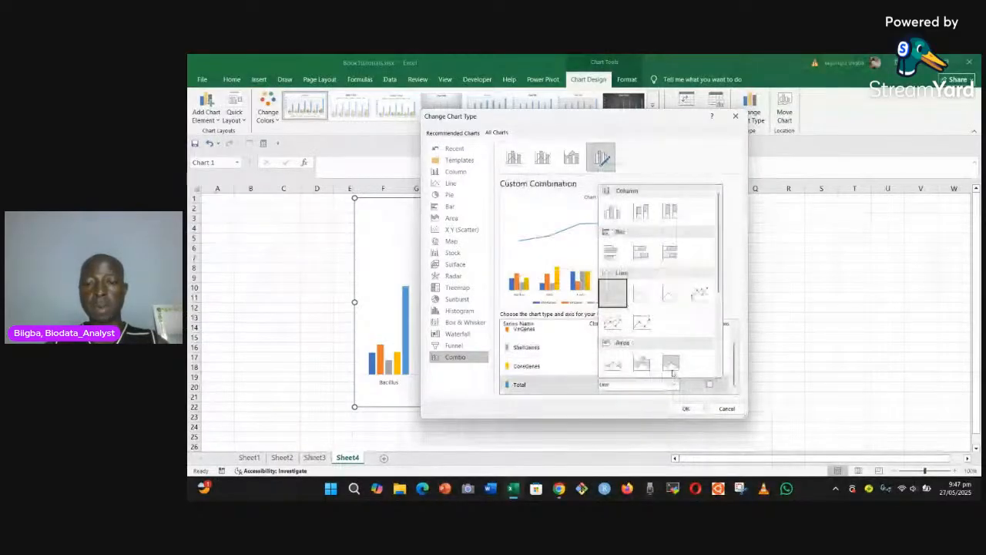
click(612, 212)
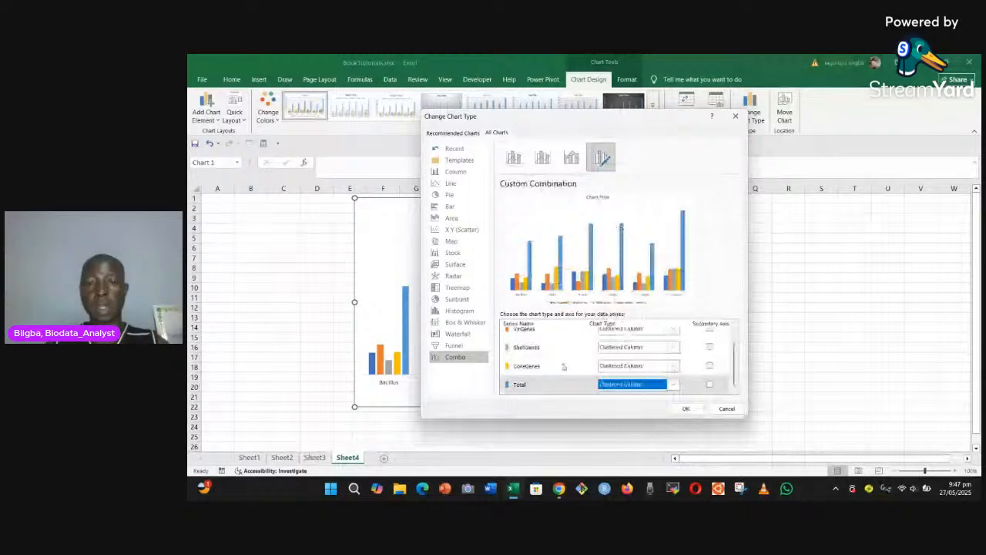
Step: Plot the Total series on the secondary axis and delete the secondary vertical axis from the chart
scroll(562, 368, up, 1)
scroll(562, 369, down, 1)
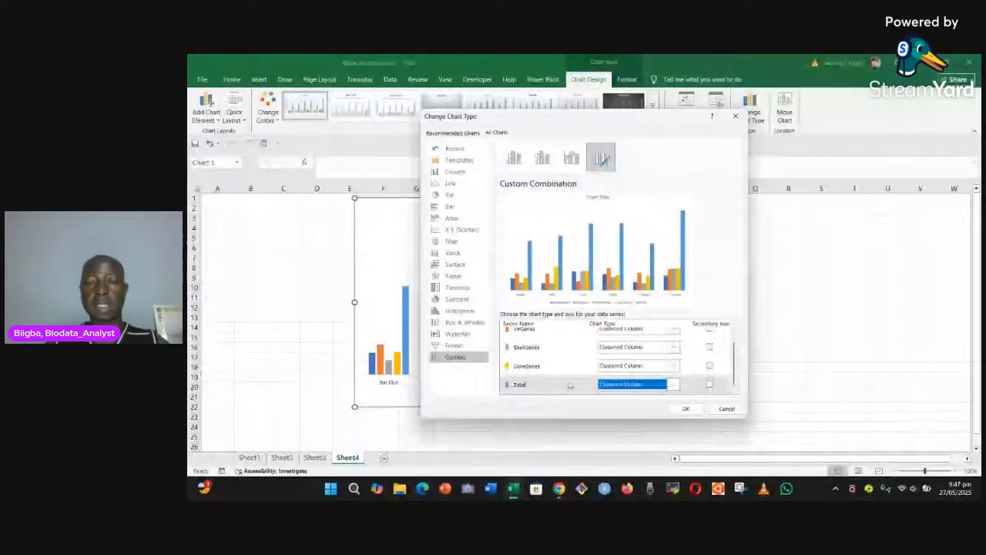
scroll(656, 376, up, 1)
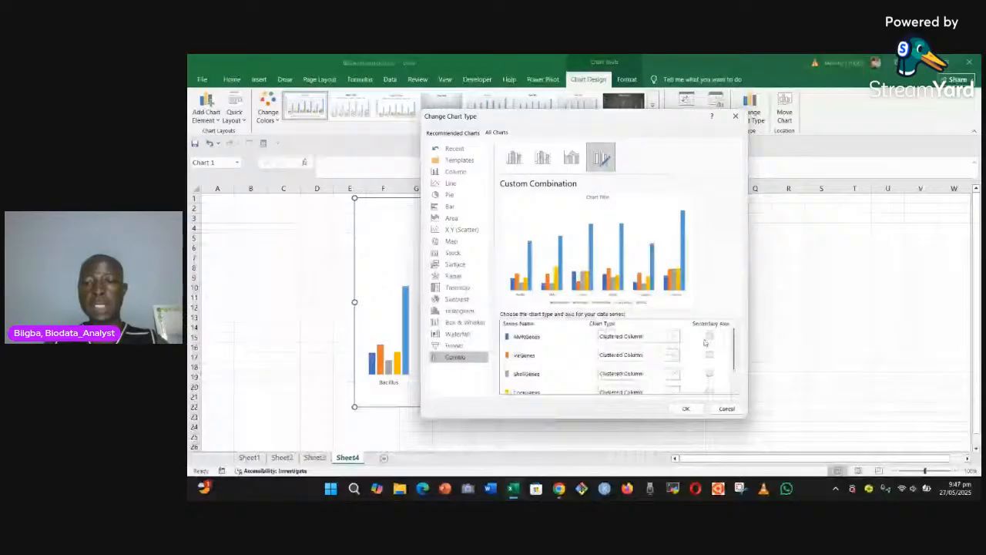
scroll(705, 342, down, 1)
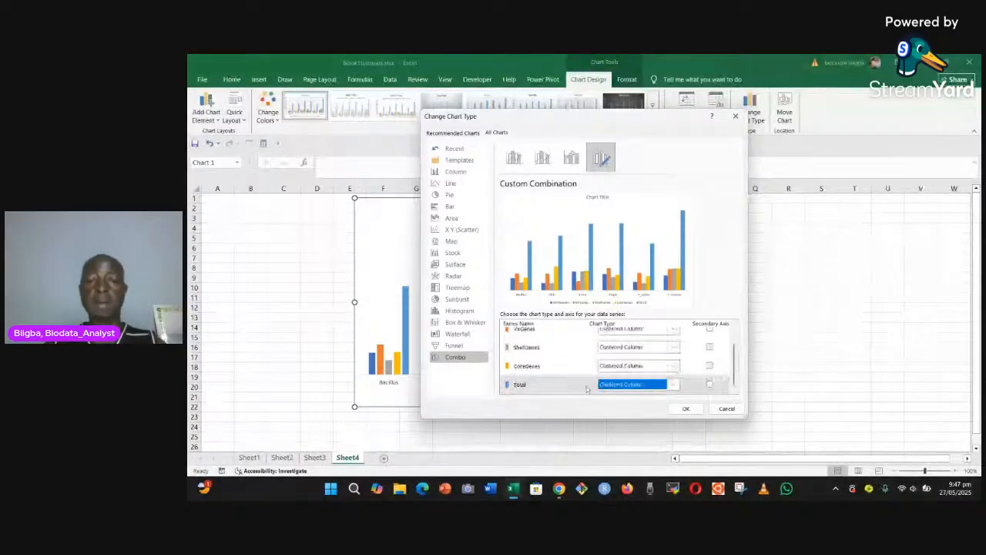
scroll(710, 385, up, 3)
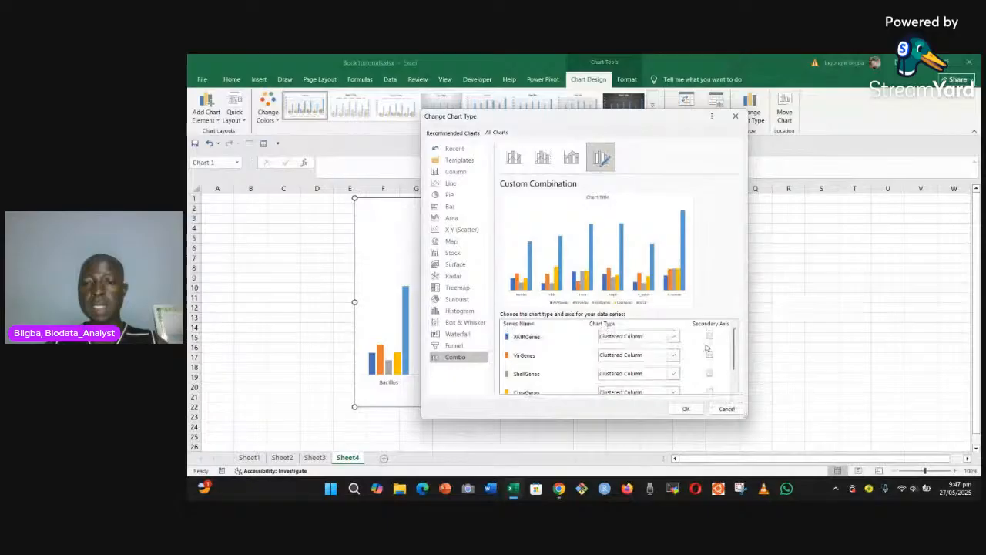
scroll(709, 370, down, 3)
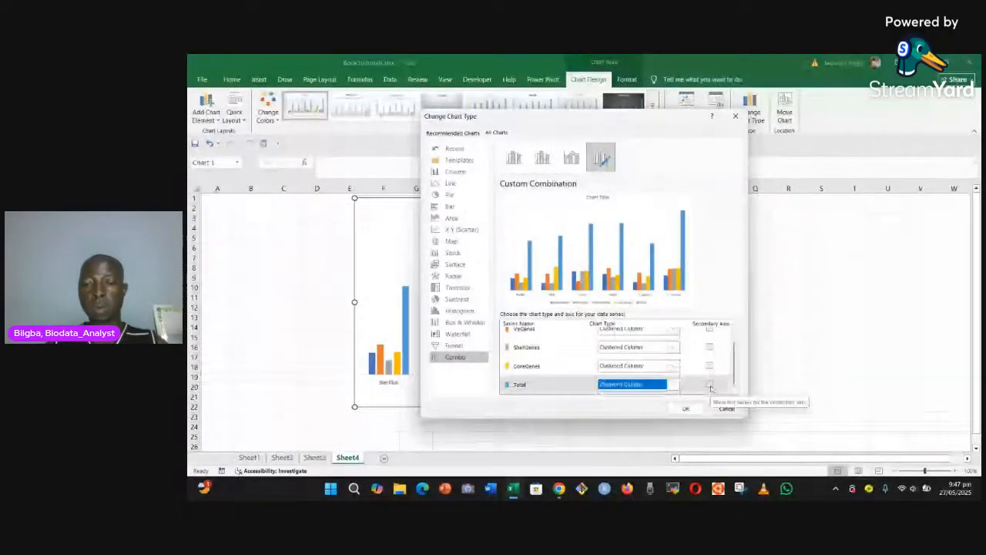
click(710, 384)
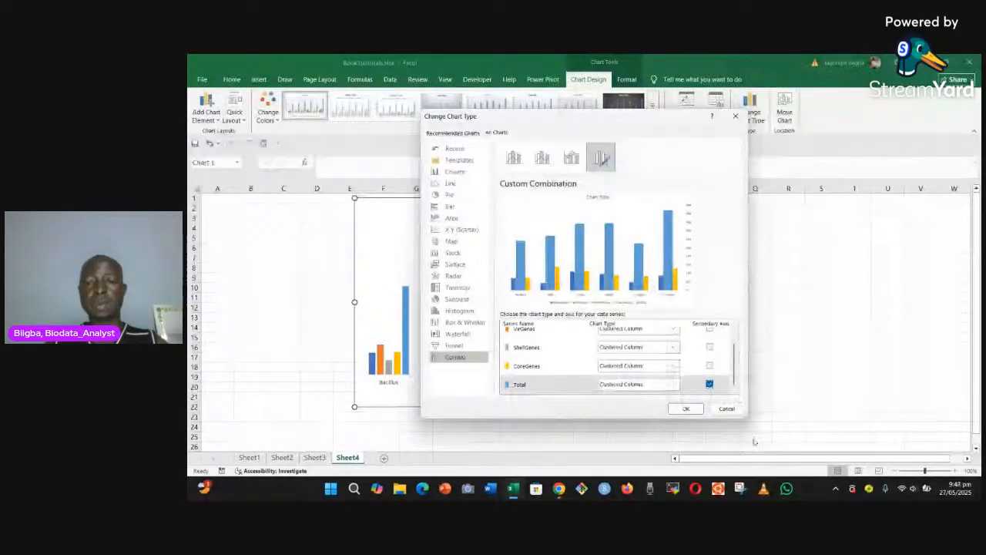
click(684, 409)
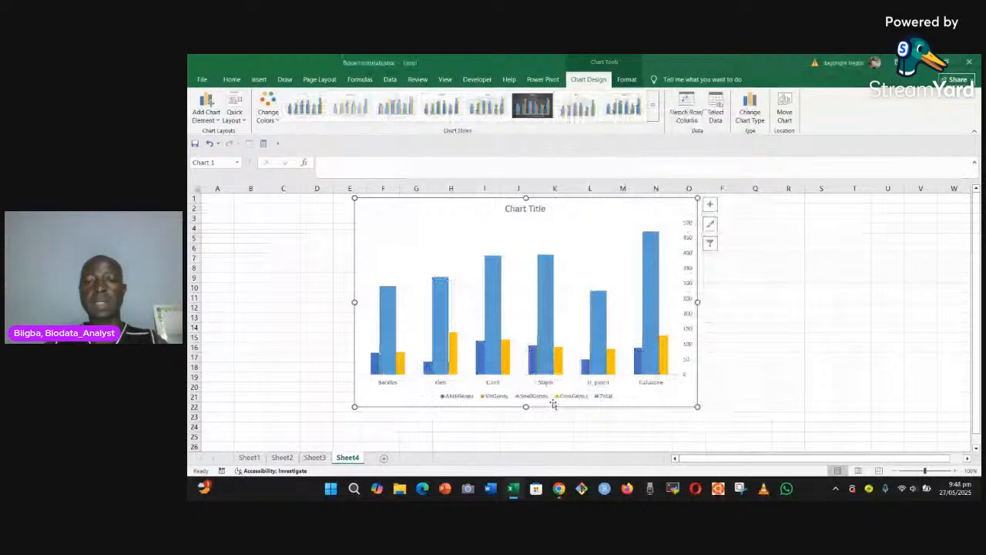
click(684, 330)
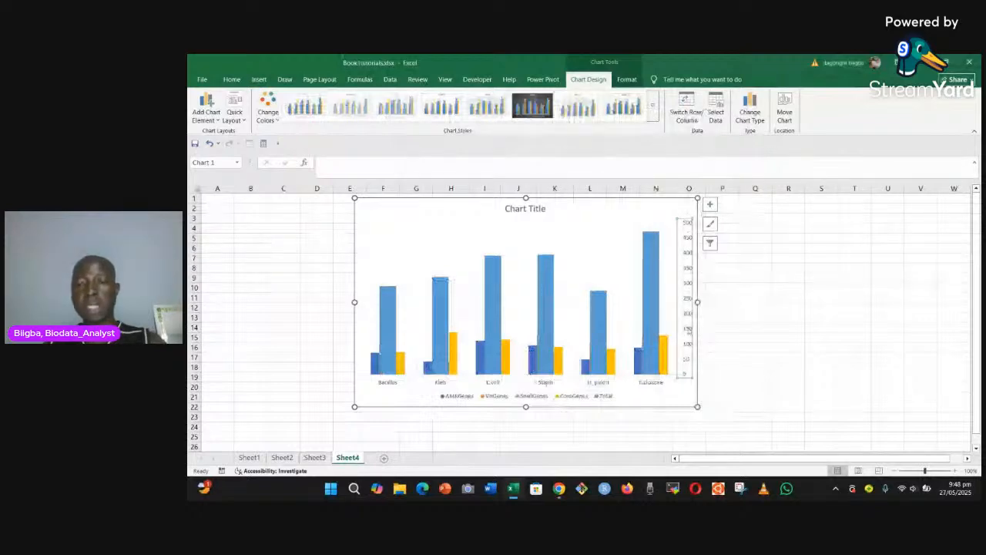
key(Delete)
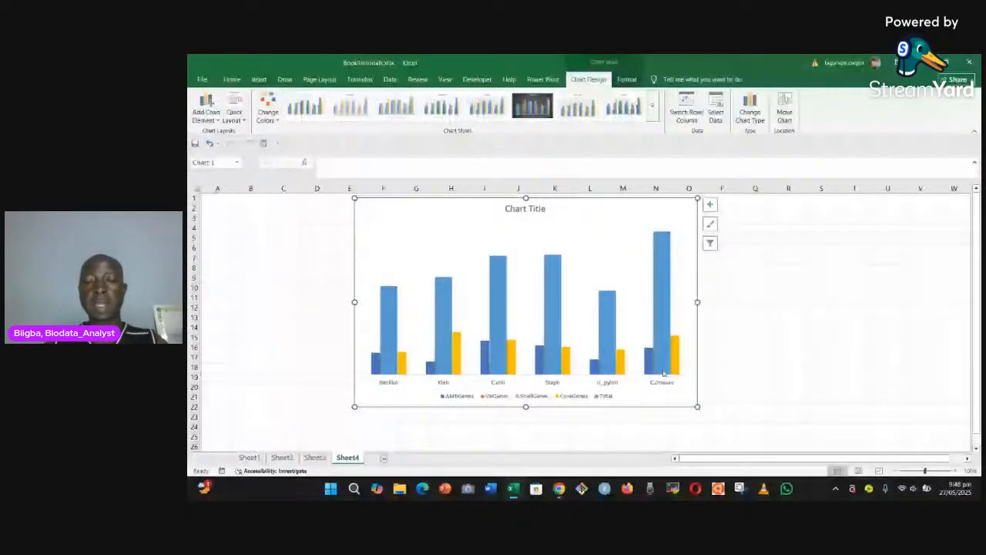
Step: Reduce the gap width of the Total series until its columns are wide with only narrow gaps between them
right_click(664, 373)
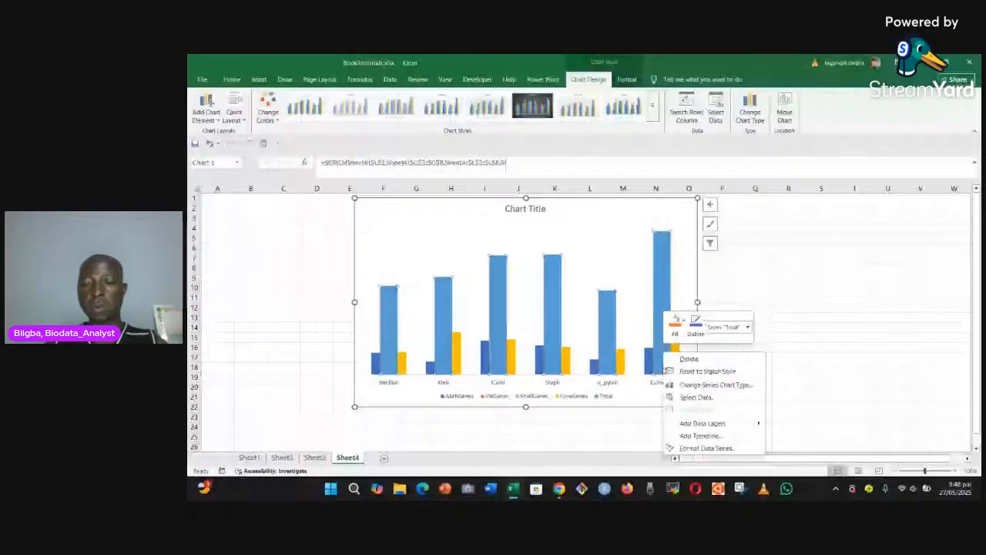
click(707, 448)
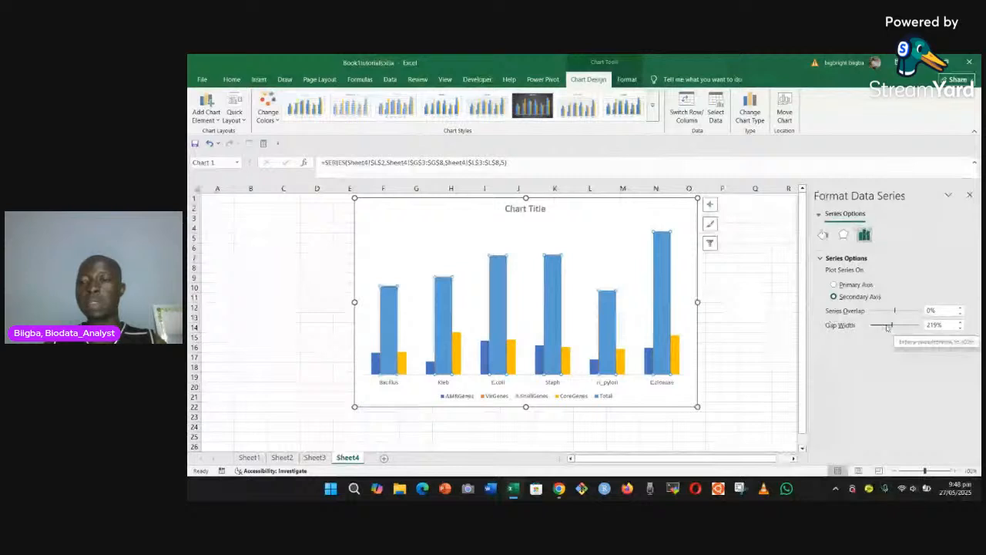
click(961, 329)
click(961, 329)
click(961, 329)
click(961, 329)
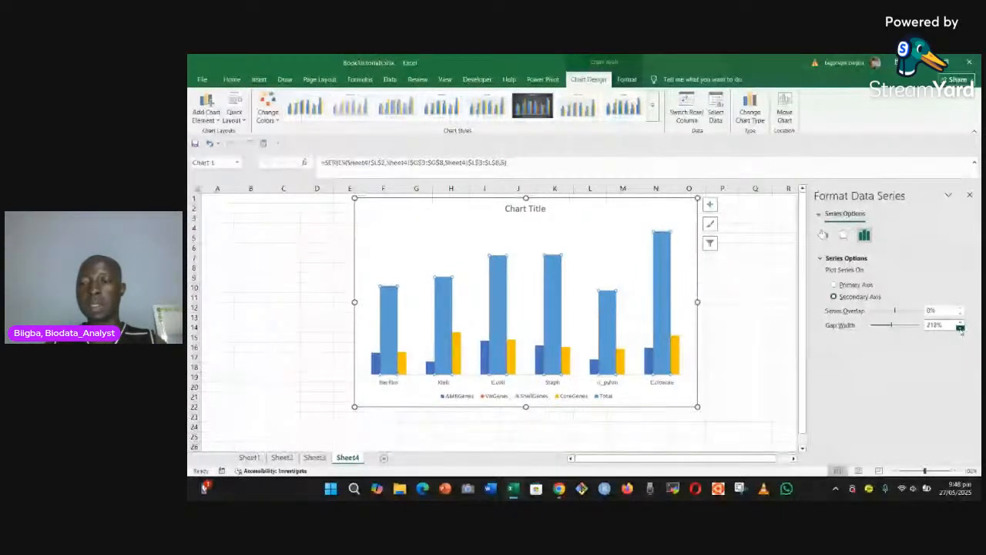
click(961, 329)
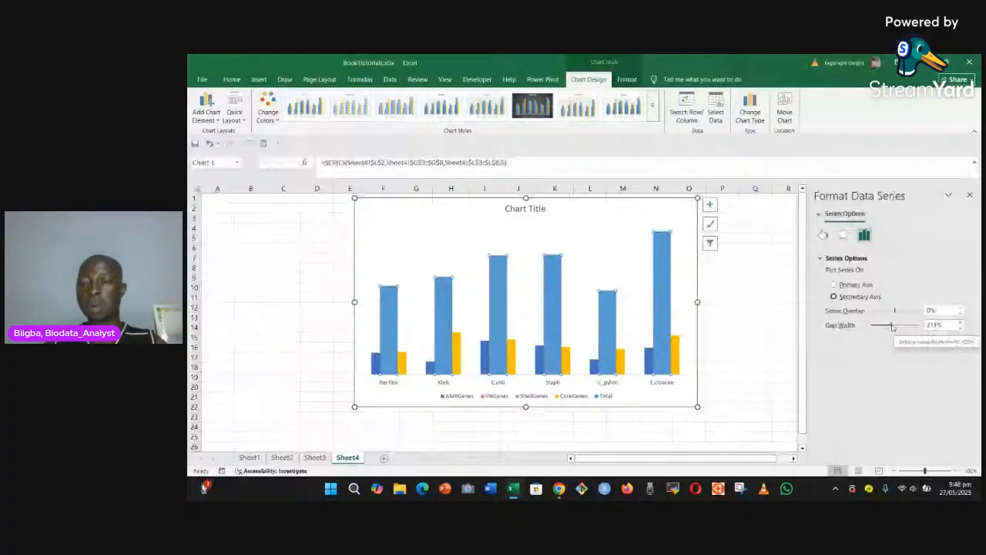
drag(893, 327, 873, 329)
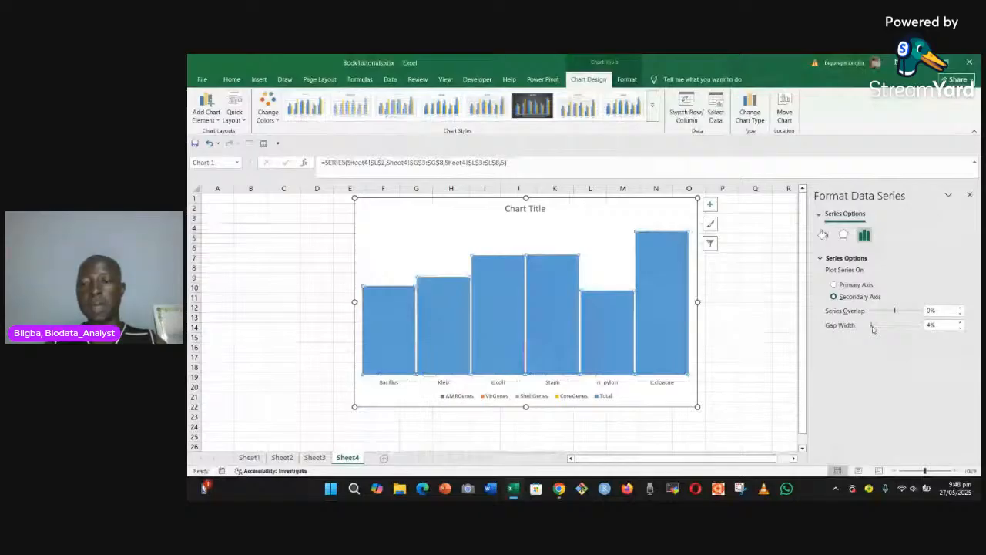
drag(874, 329, 875, 329)
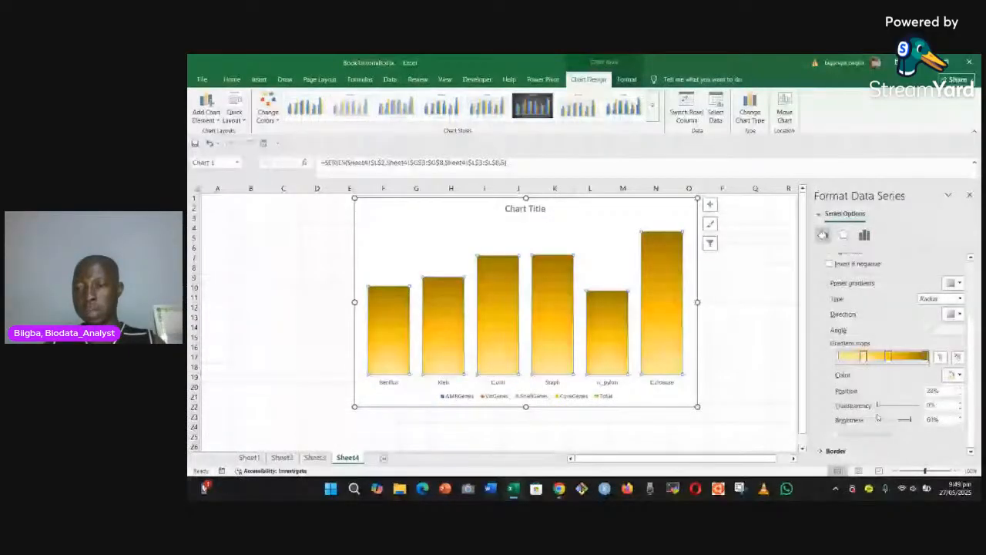
Step: Make the 28% gradient stop of the Total fill 100% transparent with 97% brightness, and shift the stops so it sits at 41%
click(887, 406)
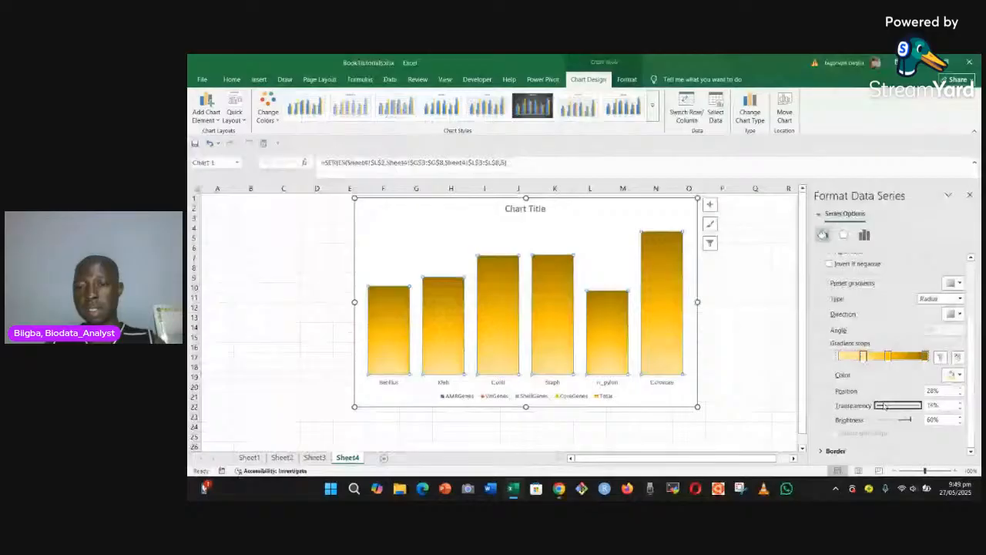
drag(886, 406, 919, 420)
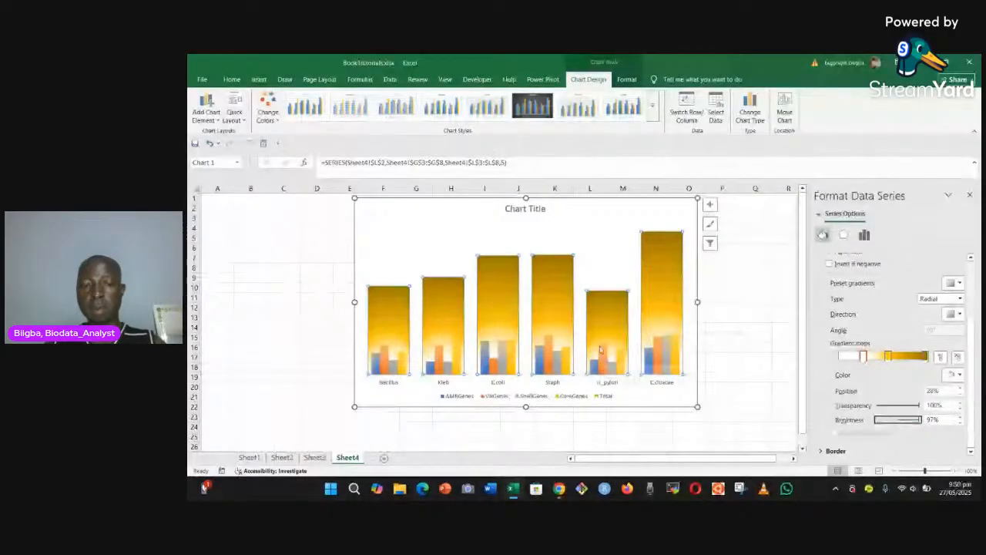
click(888, 356)
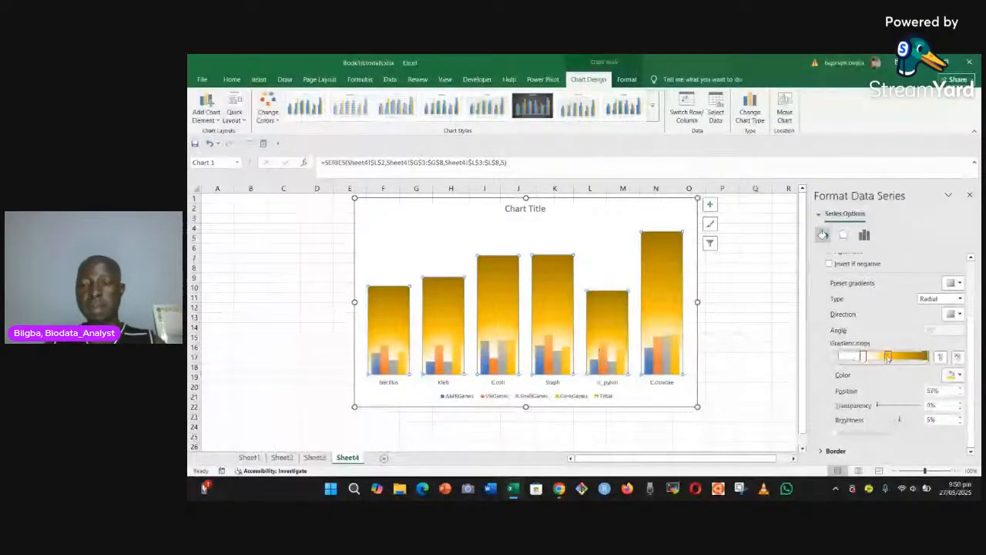
mouse_move(888, 358)
mouse_down()
mouse_move(902, 358)
mouse_move(873, 357)
mouse_move(884, 359)
mouse_up()
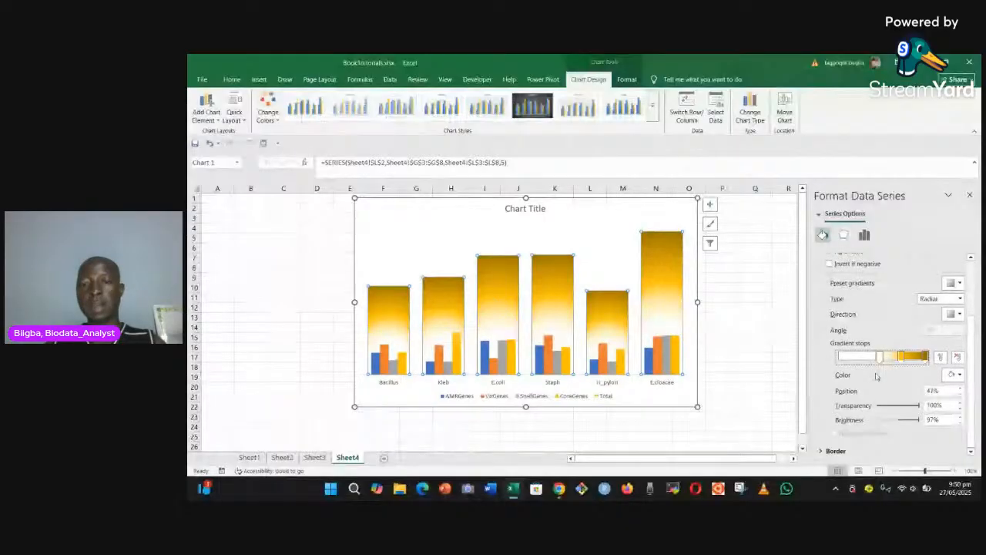
click(755, 367)
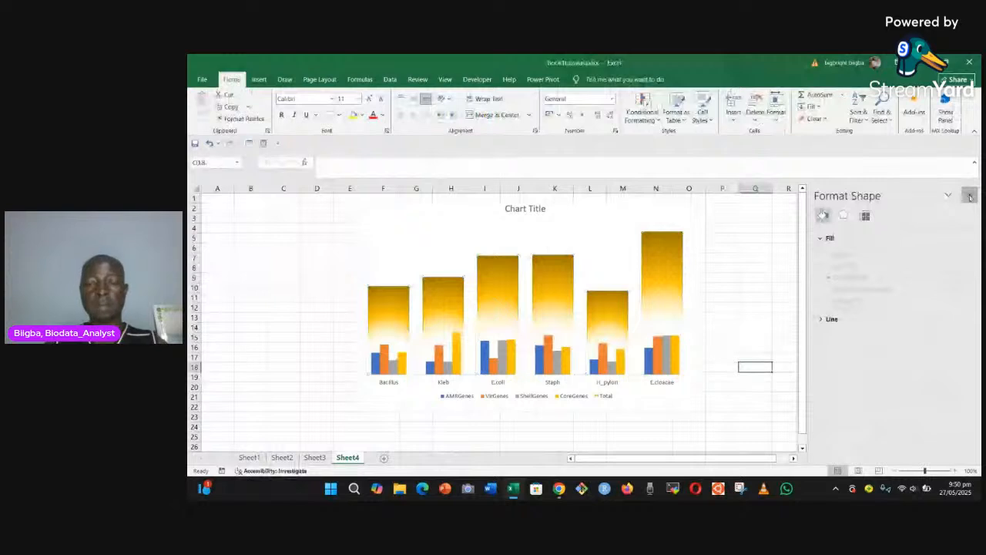
click(970, 197)
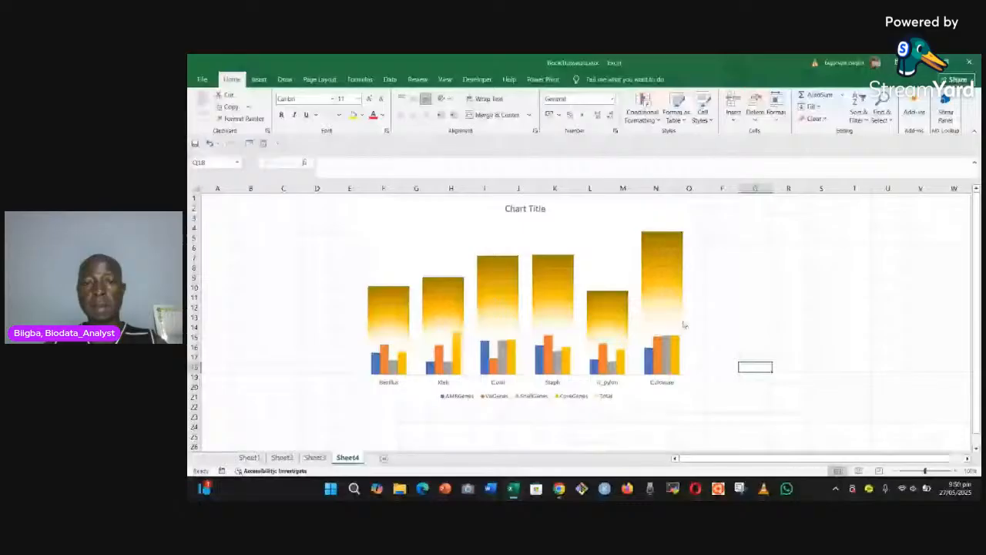
Step: Add data labels to the Total columns and deselect the chart
click(684, 325)
click(710, 205)
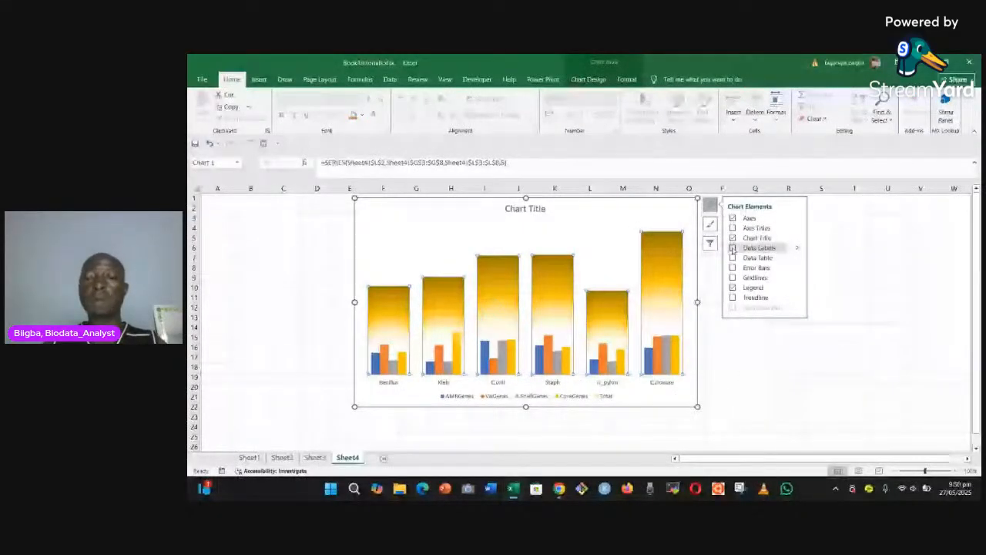
click(733, 248)
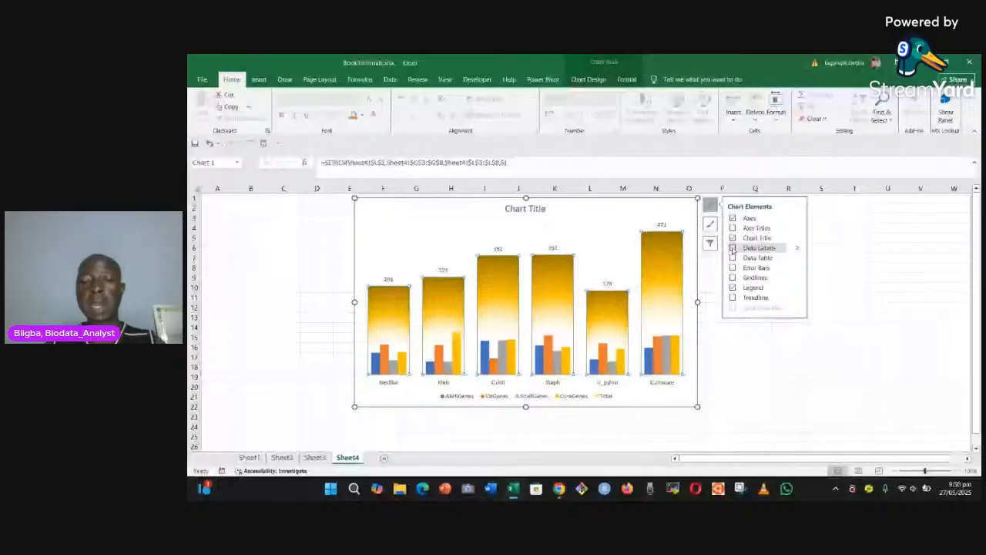
click(733, 248)
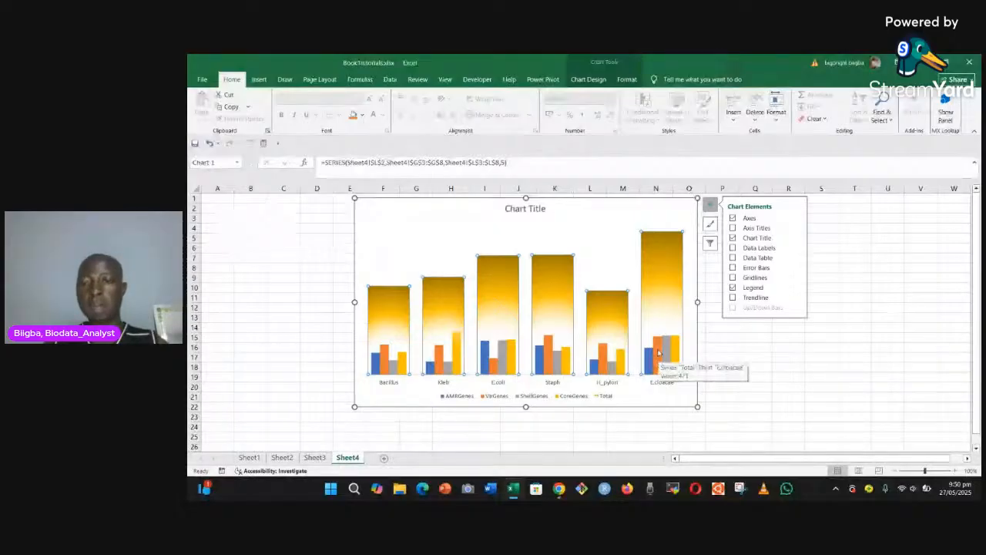
click(734, 248)
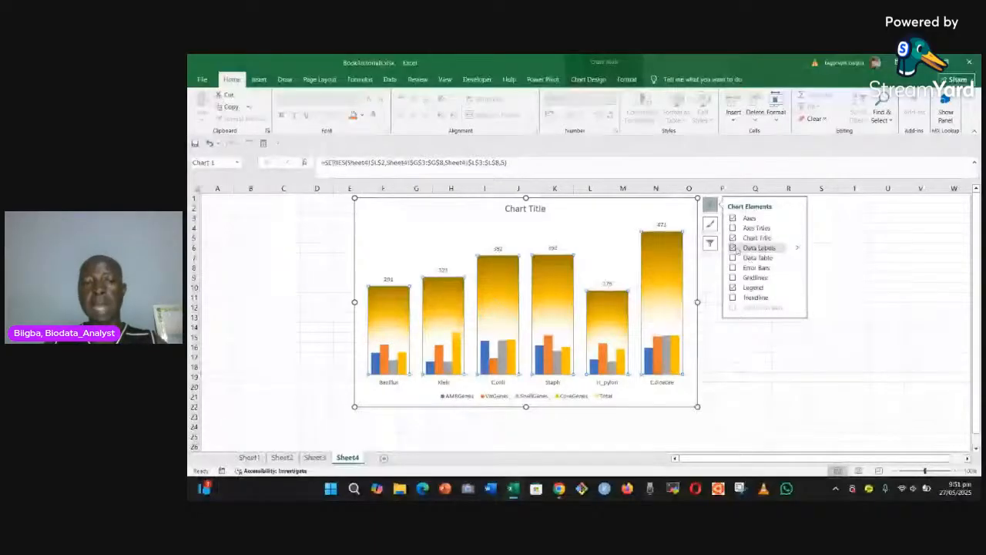
click(722, 367)
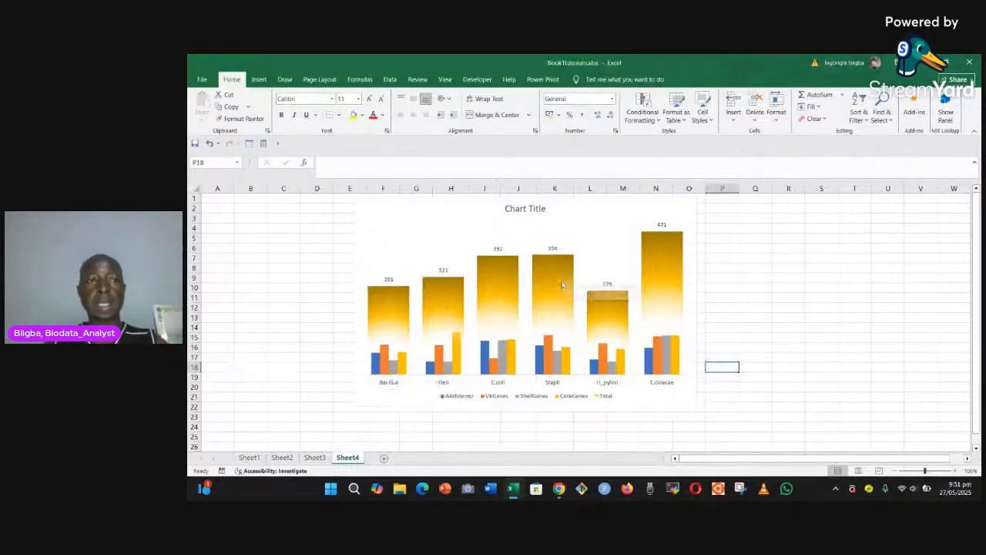
Step: Fill the AMRGenes columns with the recently used magenta colour and add data labels to them
click(534, 295)
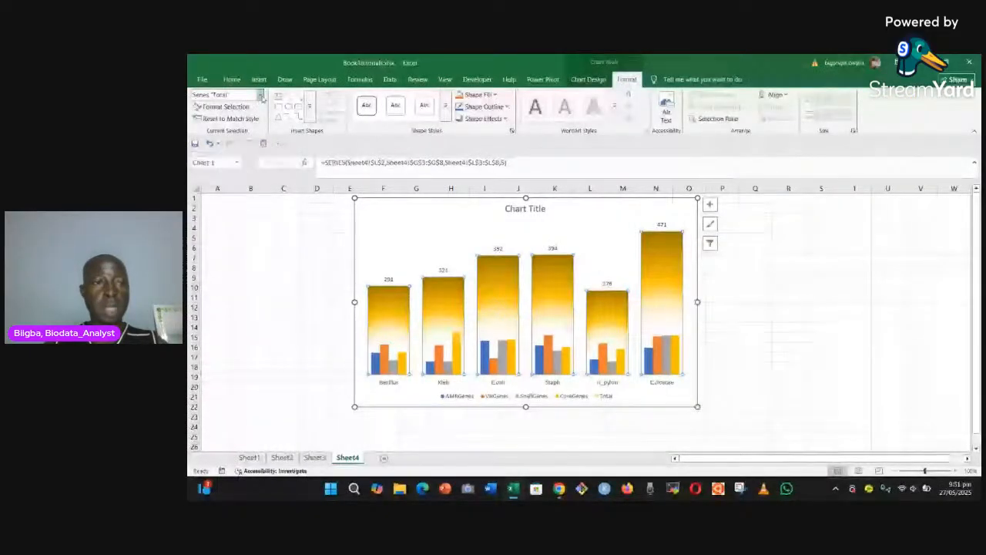
click(260, 96)
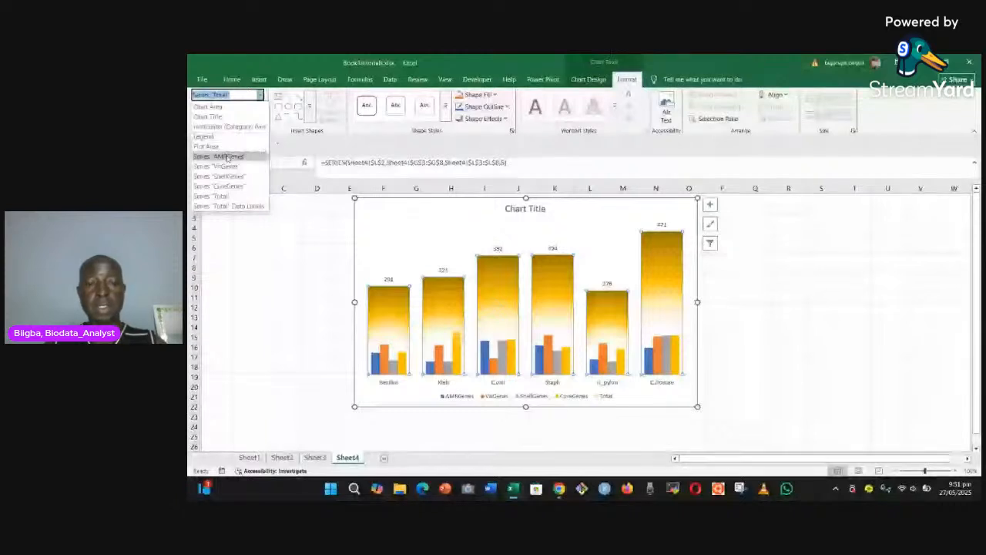
click(228, 158)
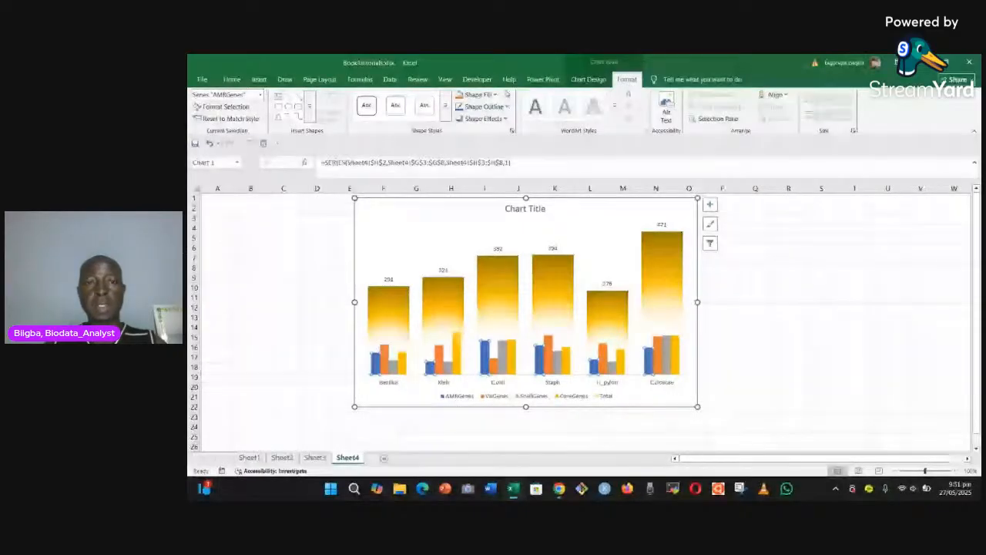
click(495, 95)
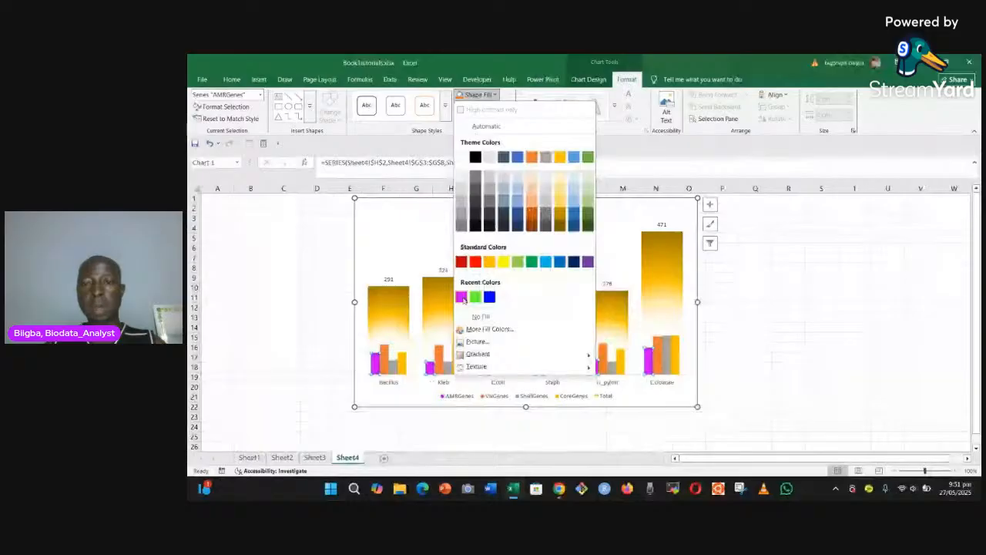
click(463, 298)
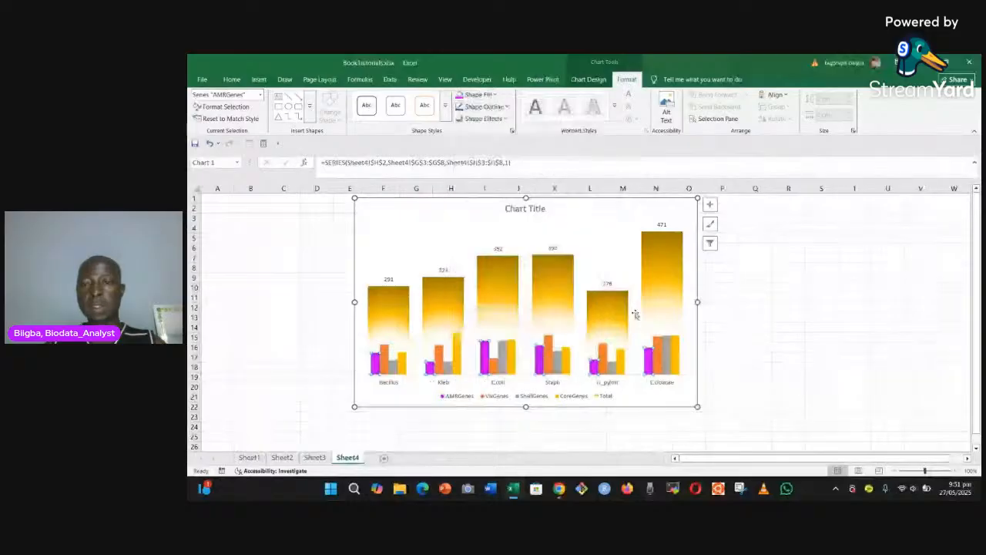
click(709, 205)
click(733, 247)
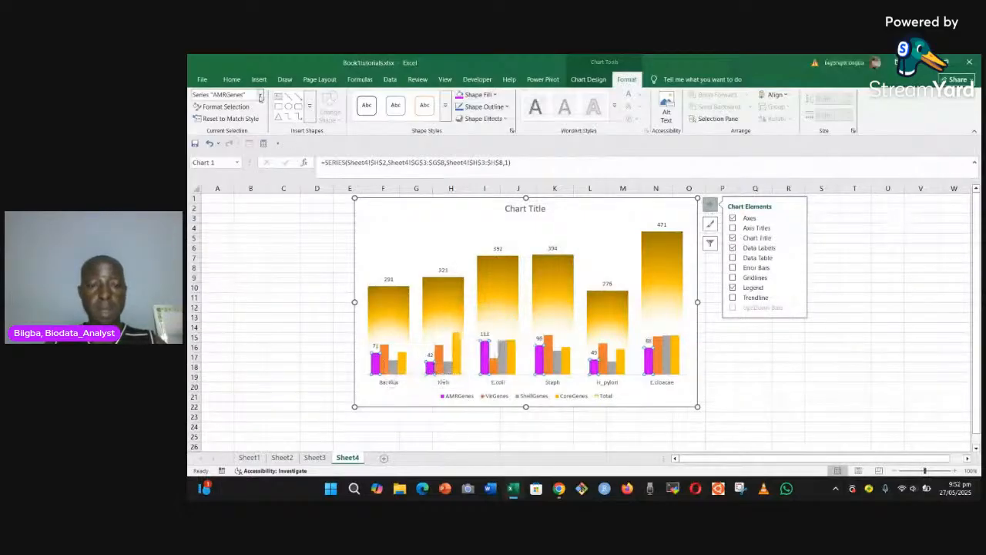
Step: Add data labels to the VirGenes columns, keeping the chart free of a data table
click(261, 95)
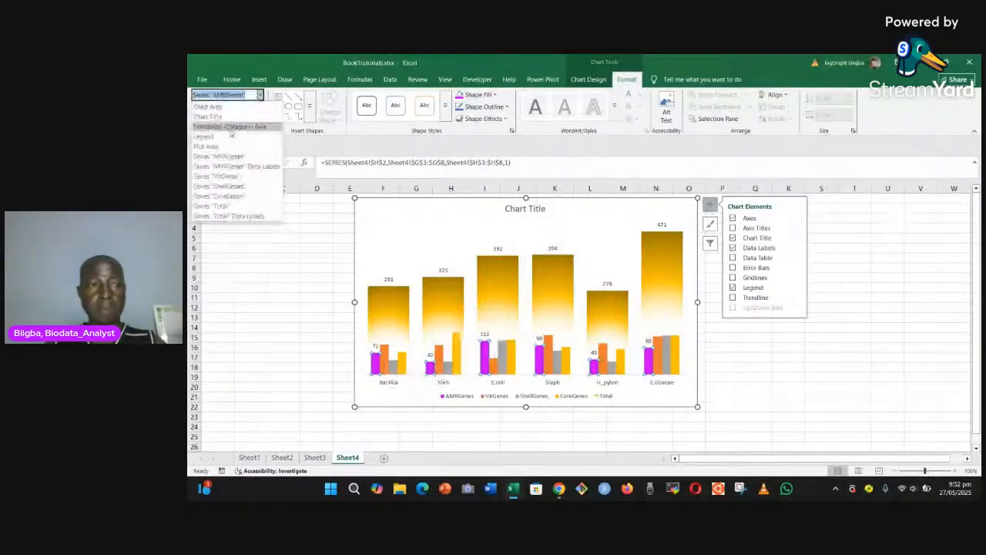
click(228, 176)
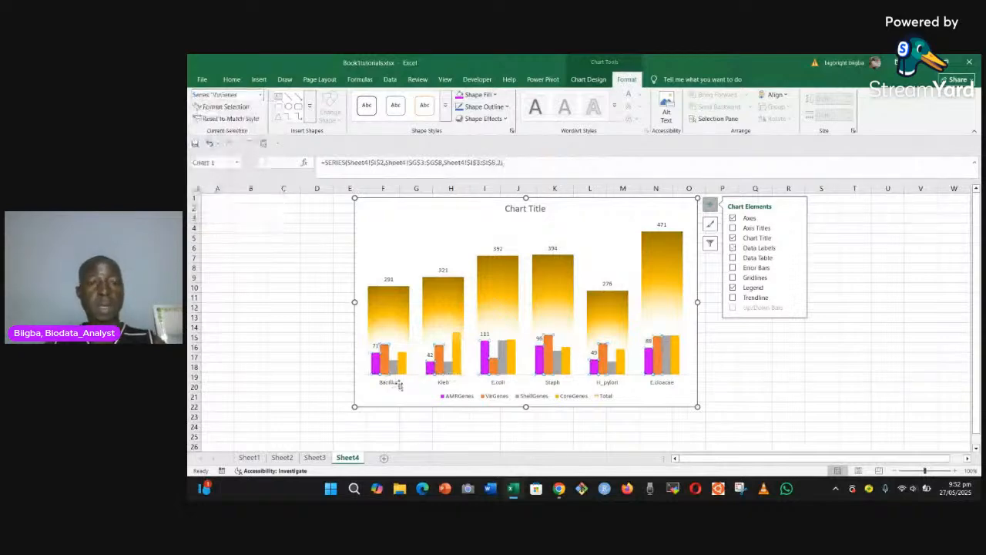
click(734, 257)
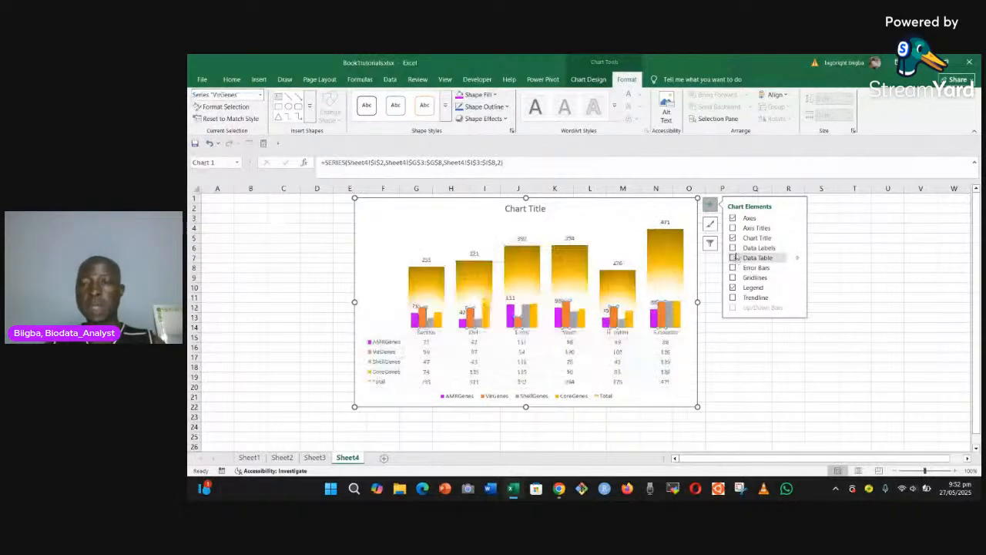
click(735, 249)
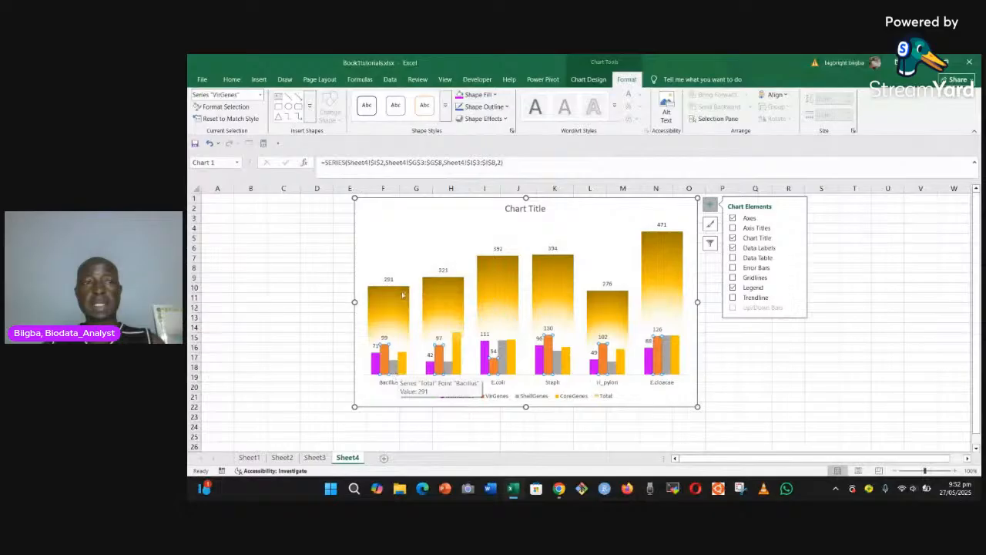
Step: Fill the ShellGenes columns with the recently used bright green and add data labels to them
click(260, 95)
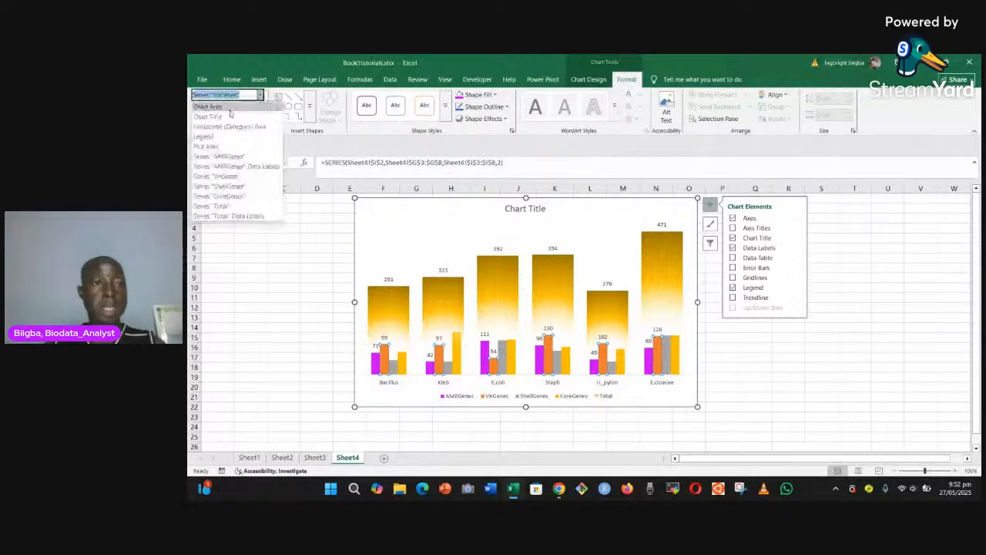
click(218, 186)
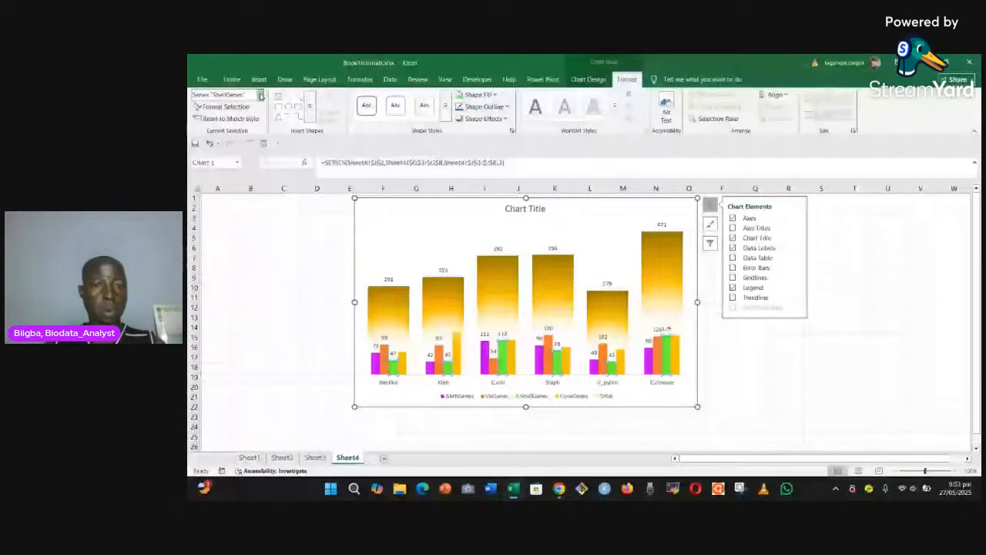